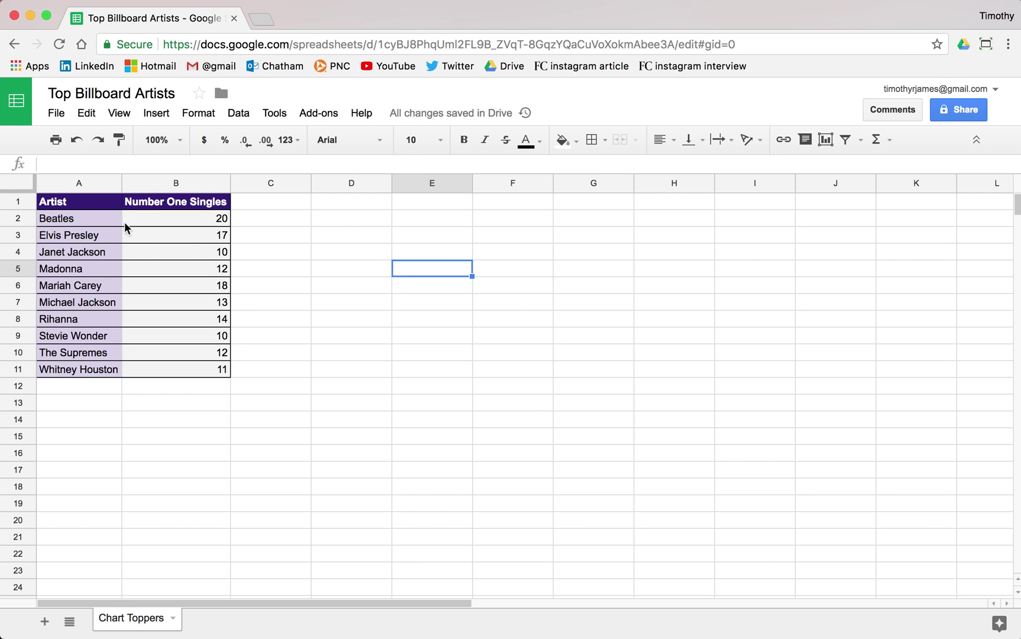
Select empty cell D1 and insert a new chart
click(349, 224)
click(367, 201)
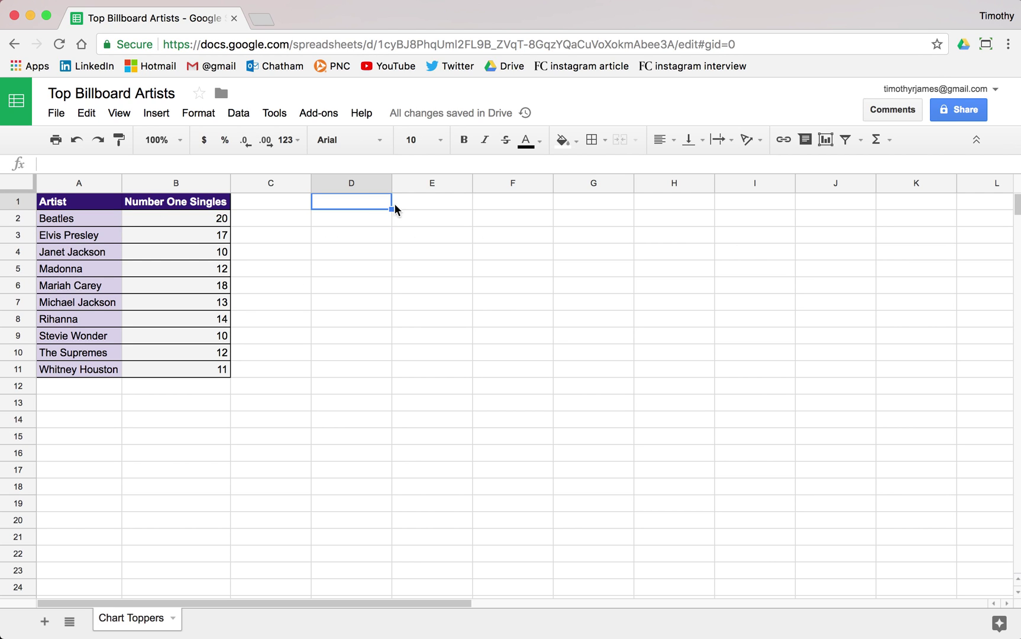
click(168, 117)
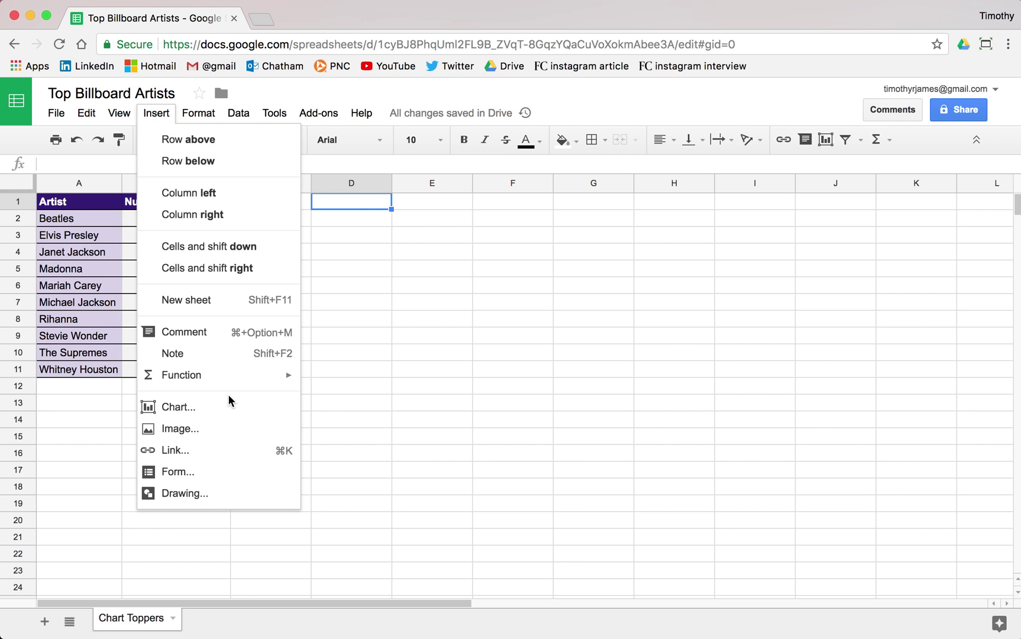
click(250, 408)
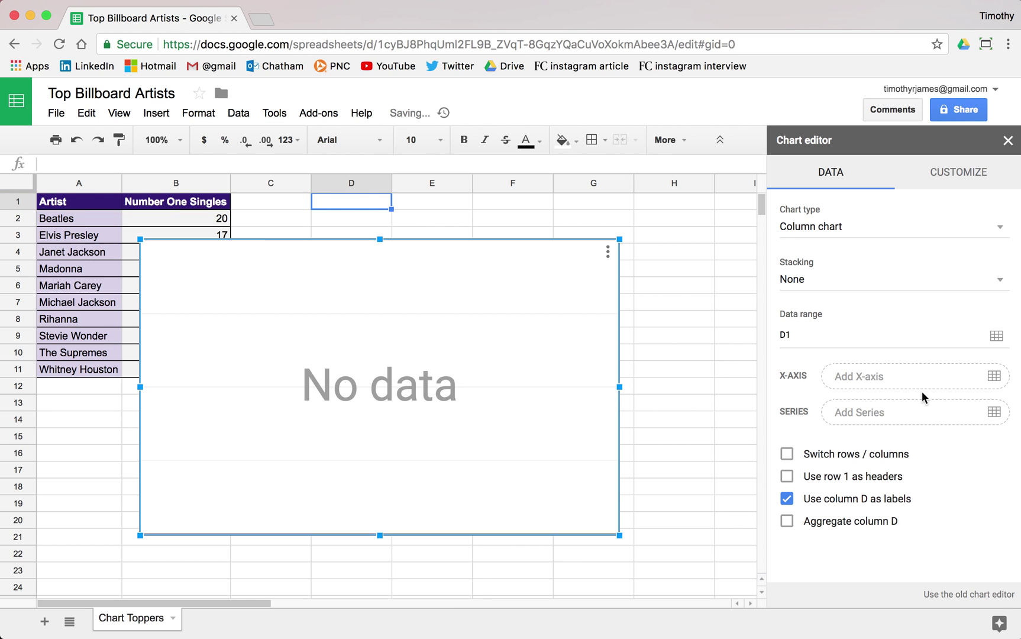
Use column B, Number One Singles, as the chart's series data
click(994, 412)
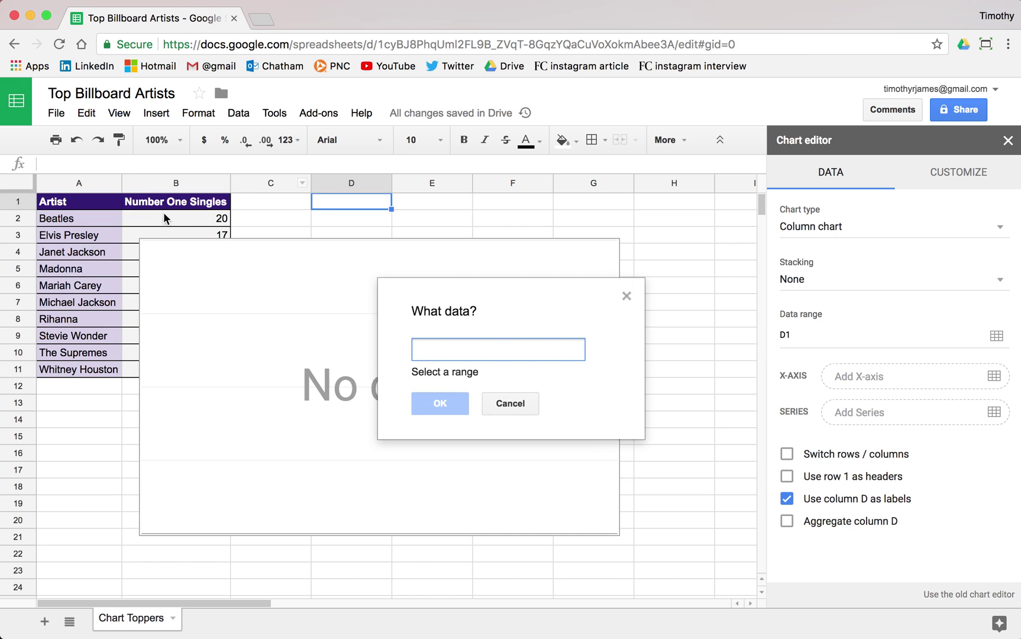
click(201, 184)
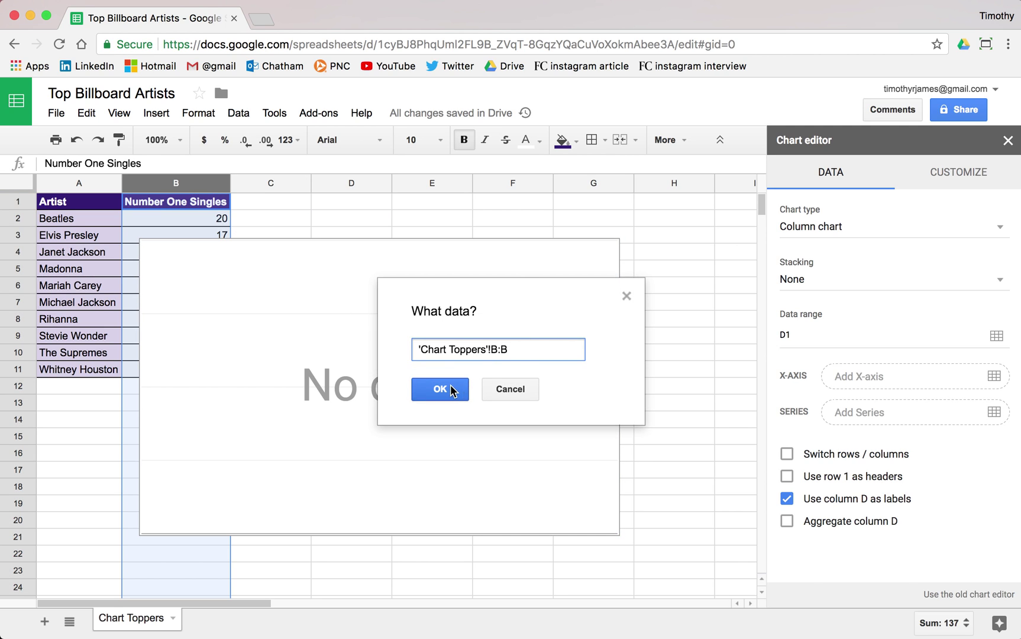
click(453, 395)
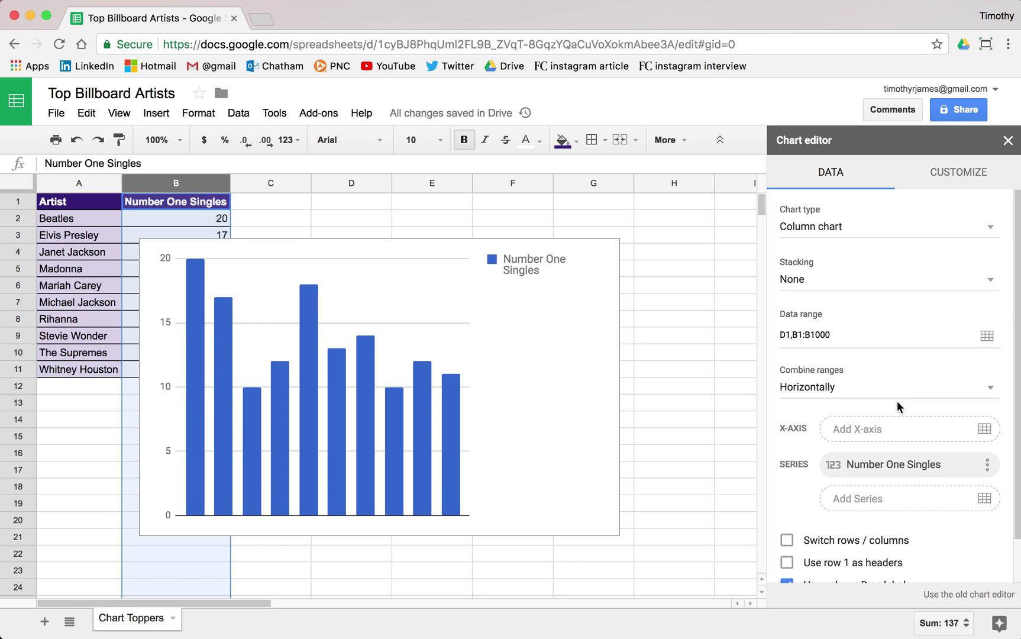
click(982, 432)
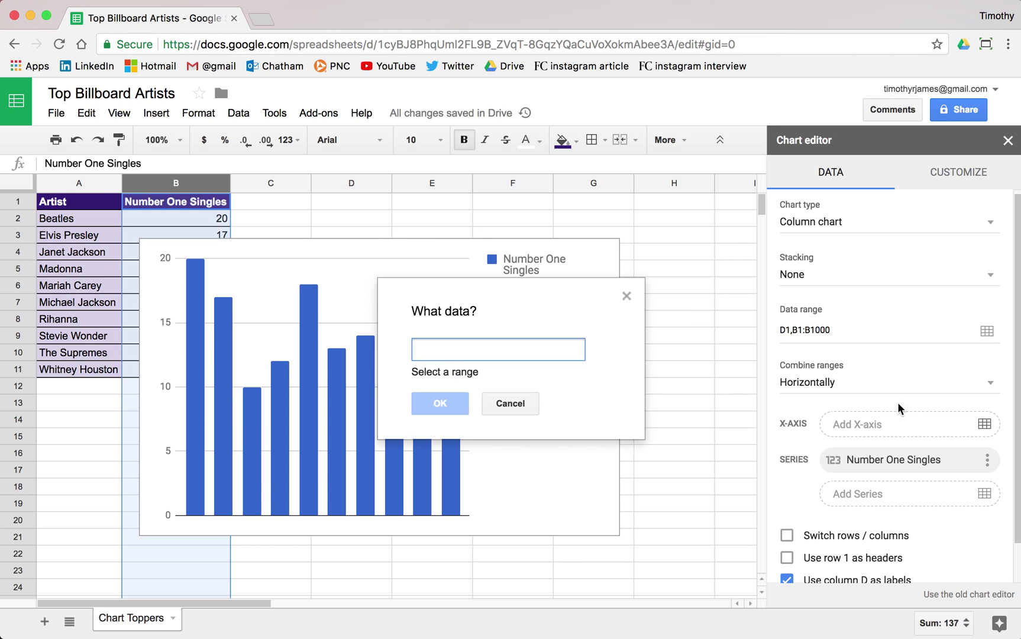
Use column A's artist names as the x-axis labels for the bars
click(68, 184)
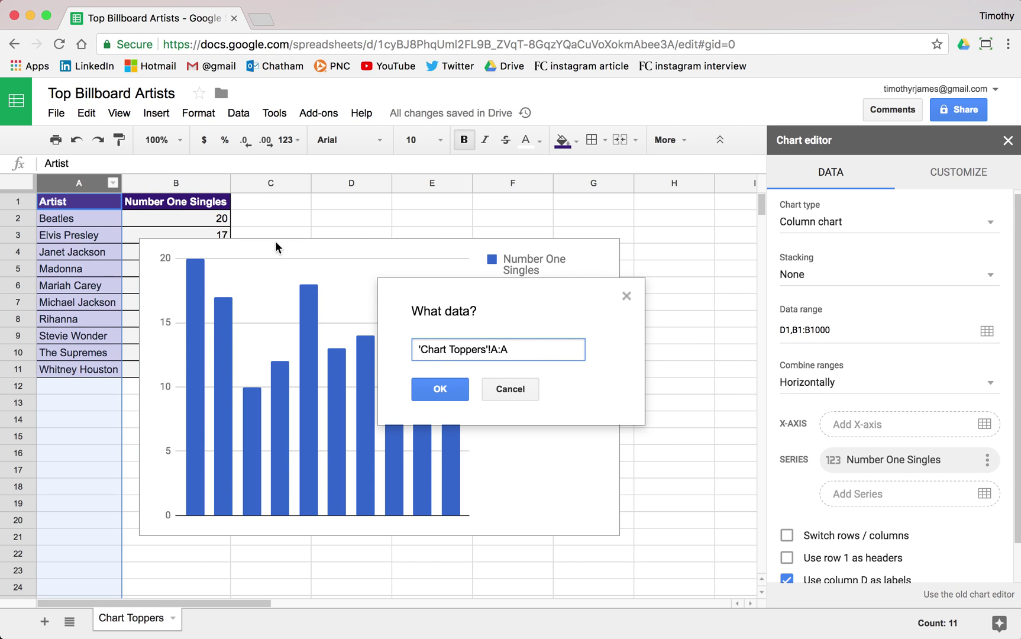
click(447, 389)
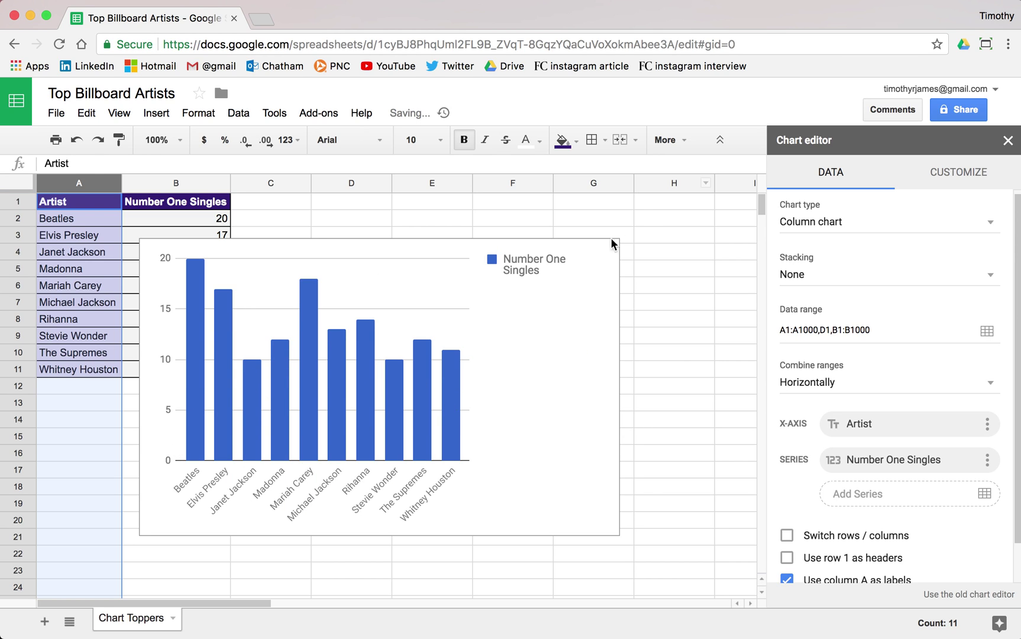
click(530, 340)
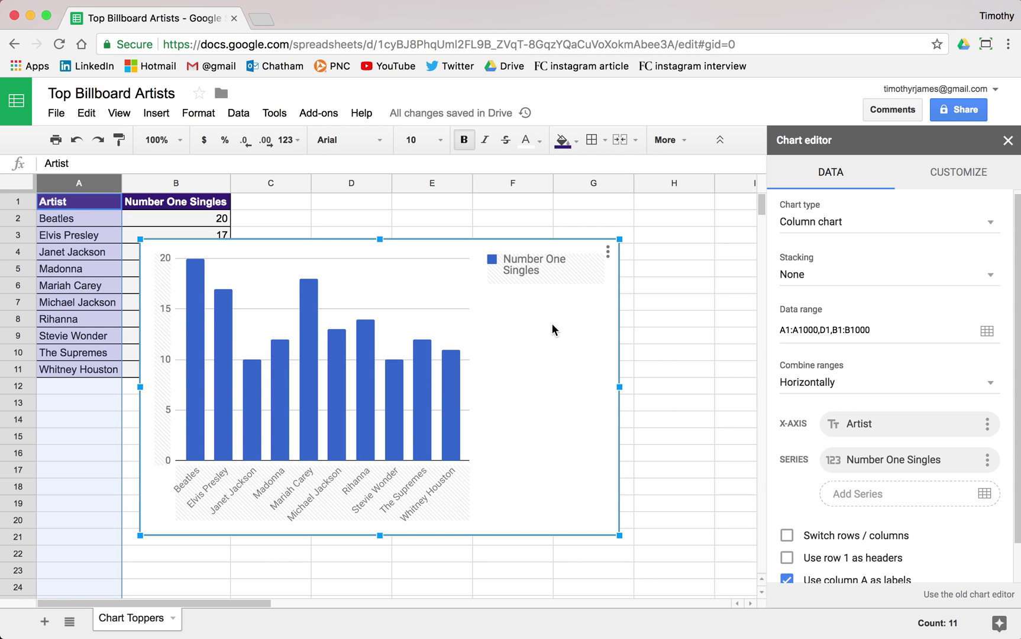
Drag the chart up and to the right so it sits beside the artist table
drag(552, 329, 665, 300)
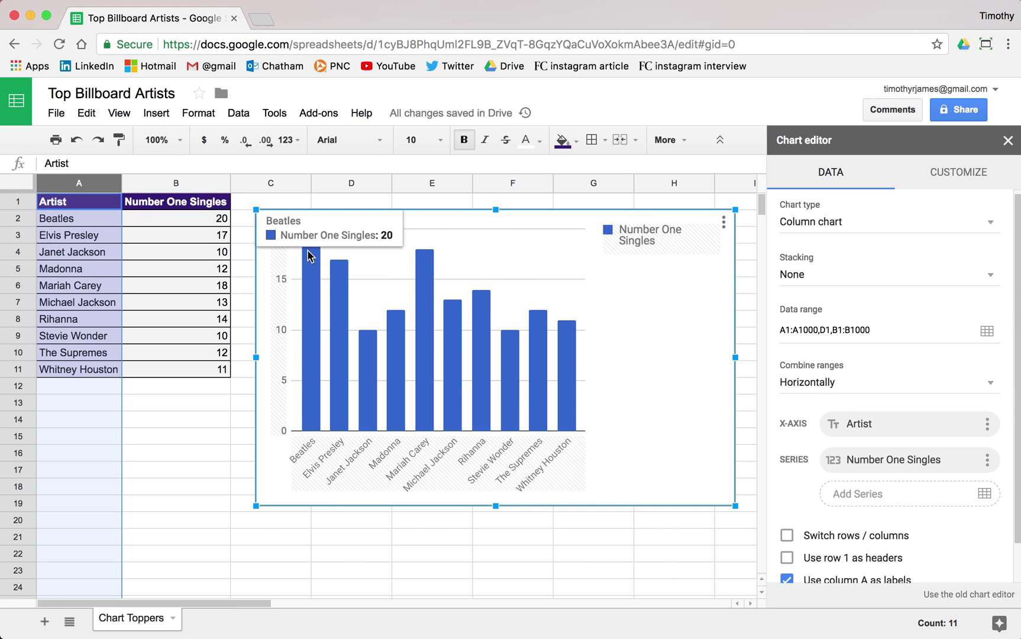
mouse_move(338, 305)
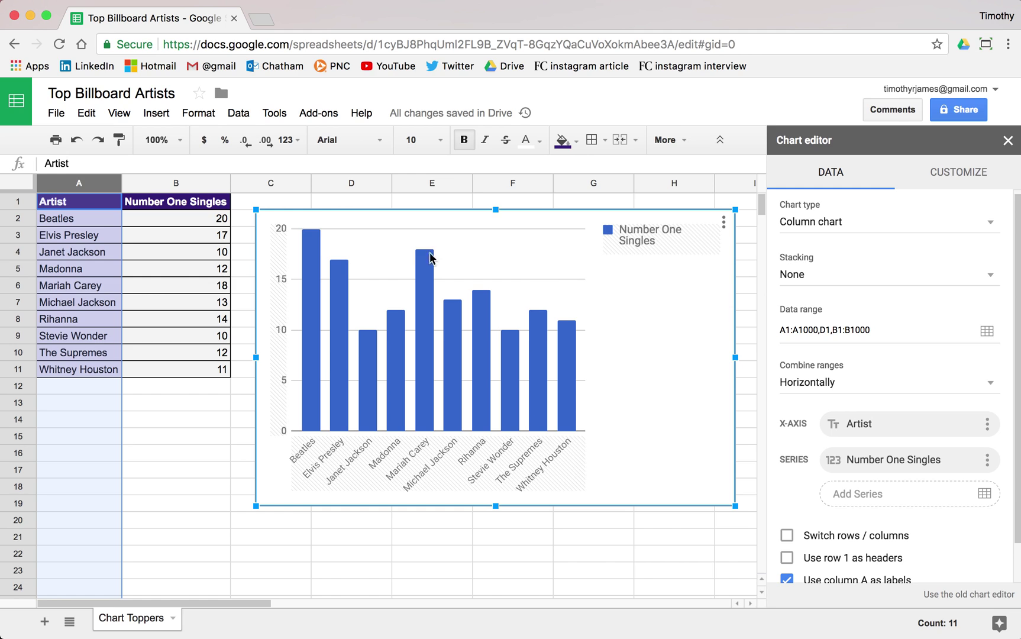
mouse_move(431, 283)
scroll(810, 363, down, 2)
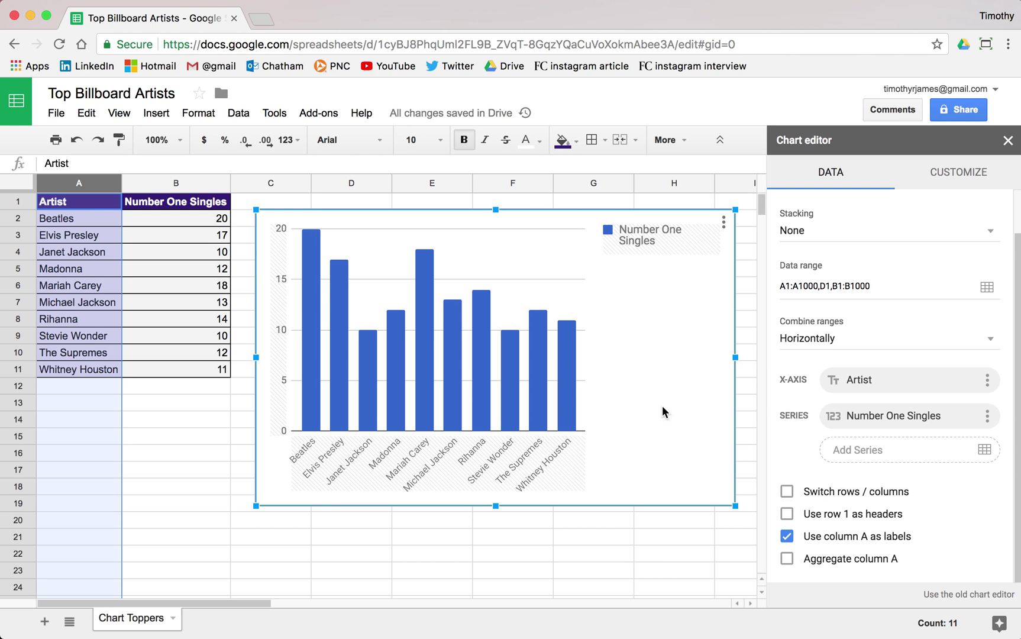
scroll(953, 320, up, 2)
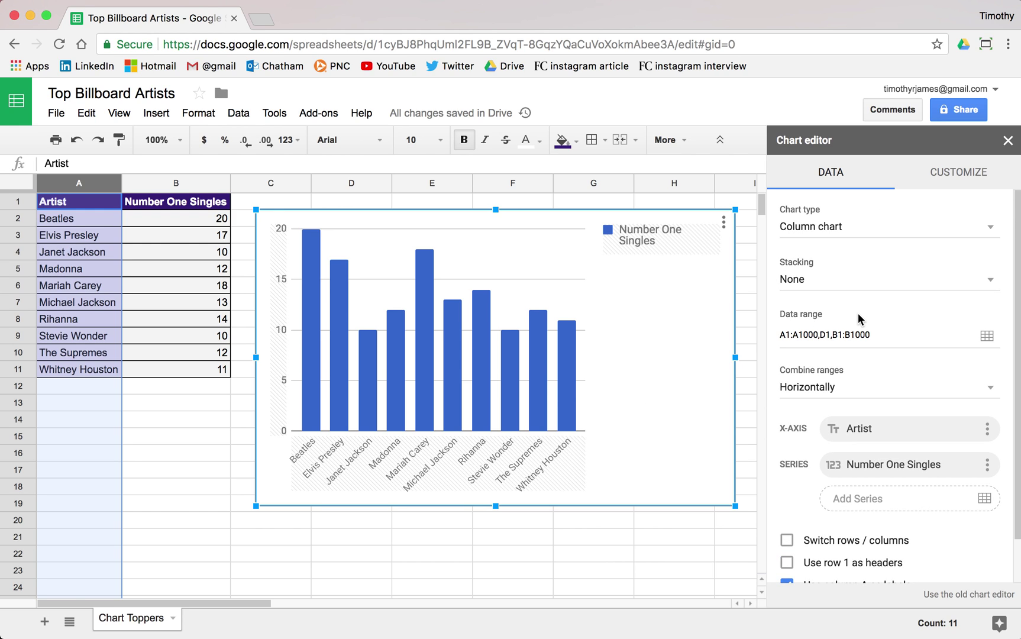
scroll(858, 319, down, 2)
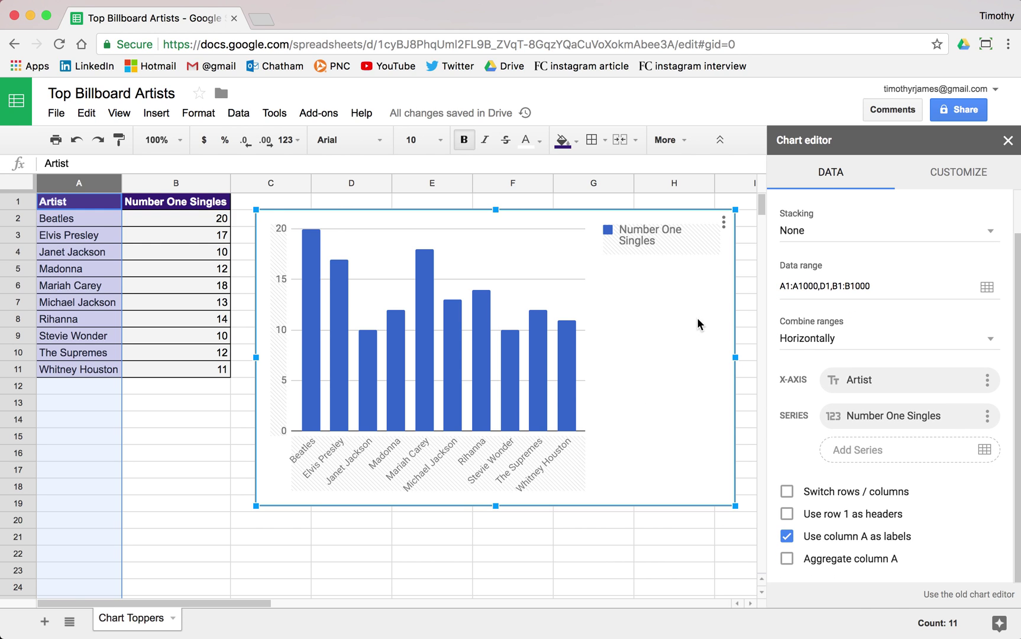
mouse_move(390, 385)
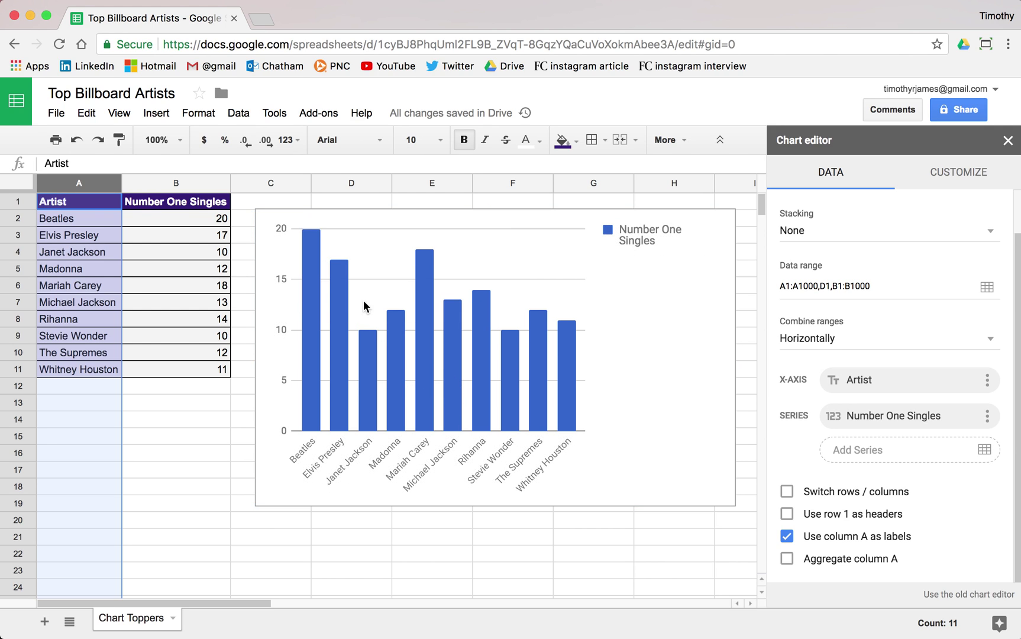
Reselect the repositioned chart to bring up its chart type choices
click(652, 380)
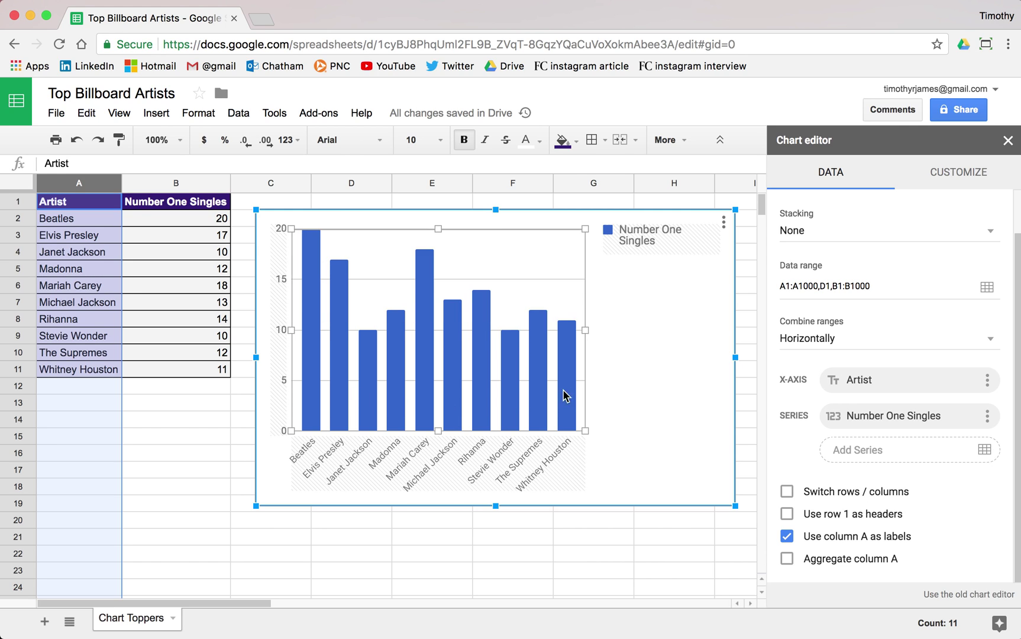
mouse_move(565, 380)
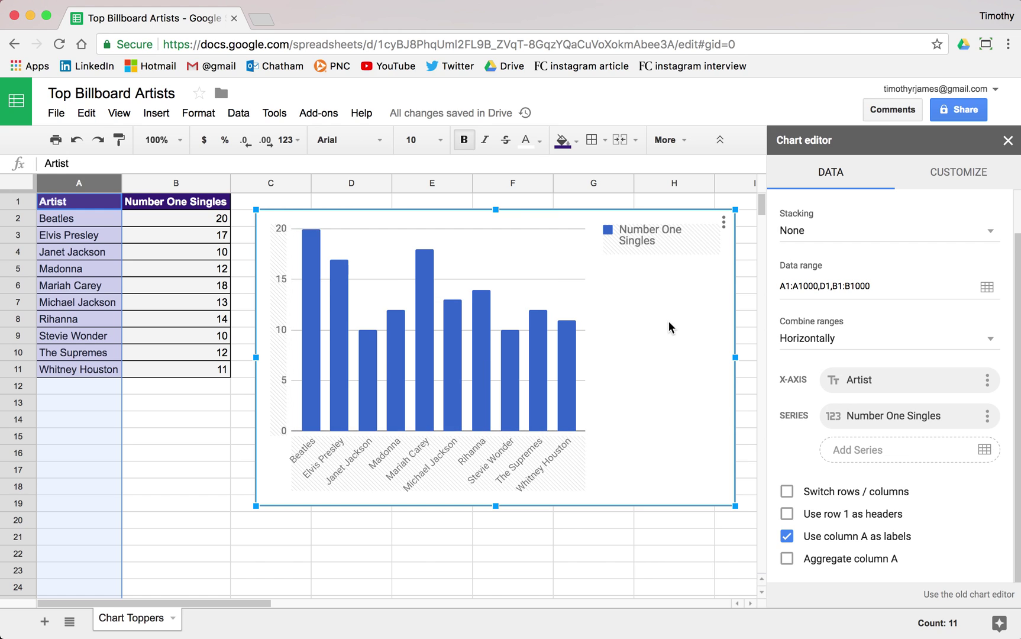
mouse_move(504, 408)
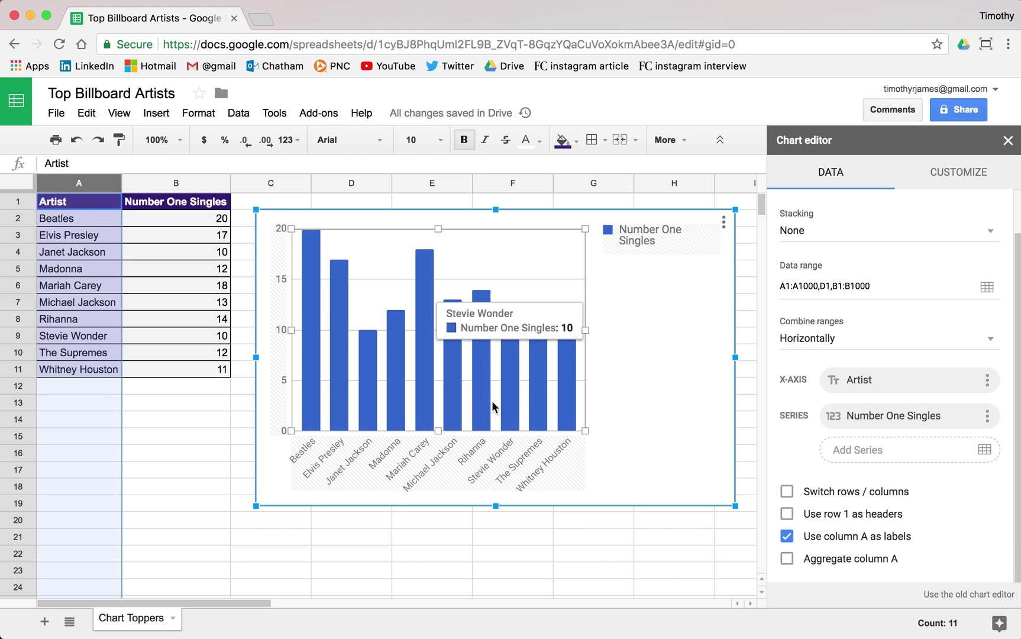
mouse_move(374, 407)
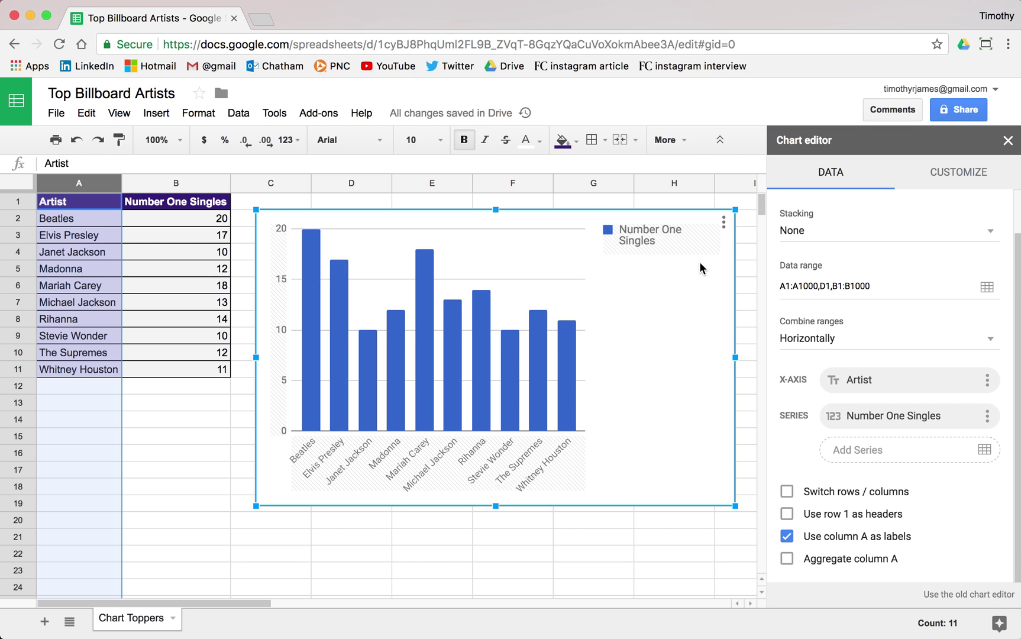
scroll(953, 264, up, 1)
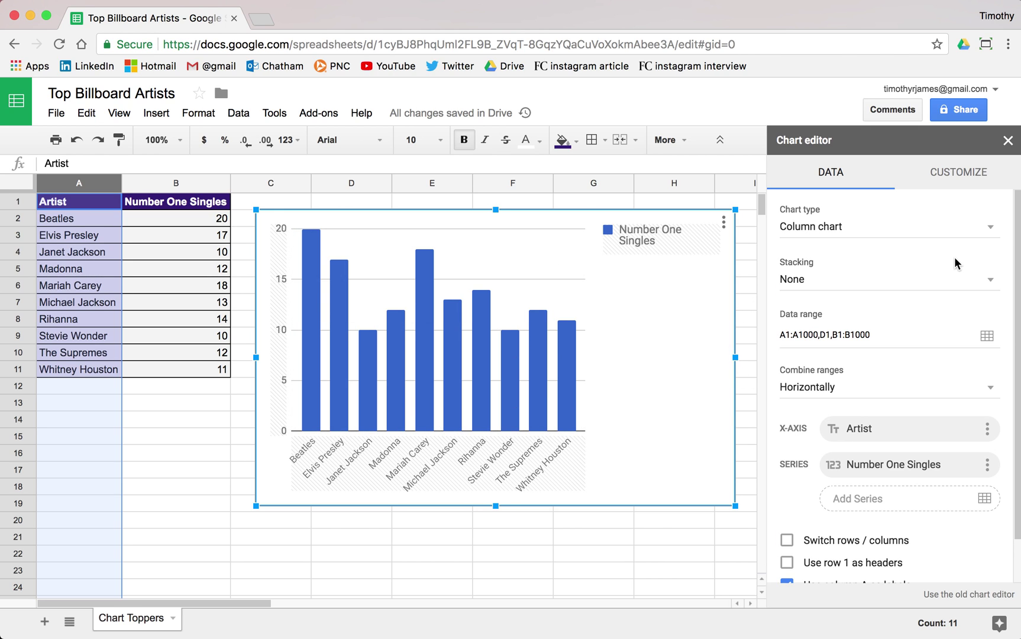
click(894, 237)
Change the chart type to a horizontal bar chart
scroll(876, 414, down, 3)
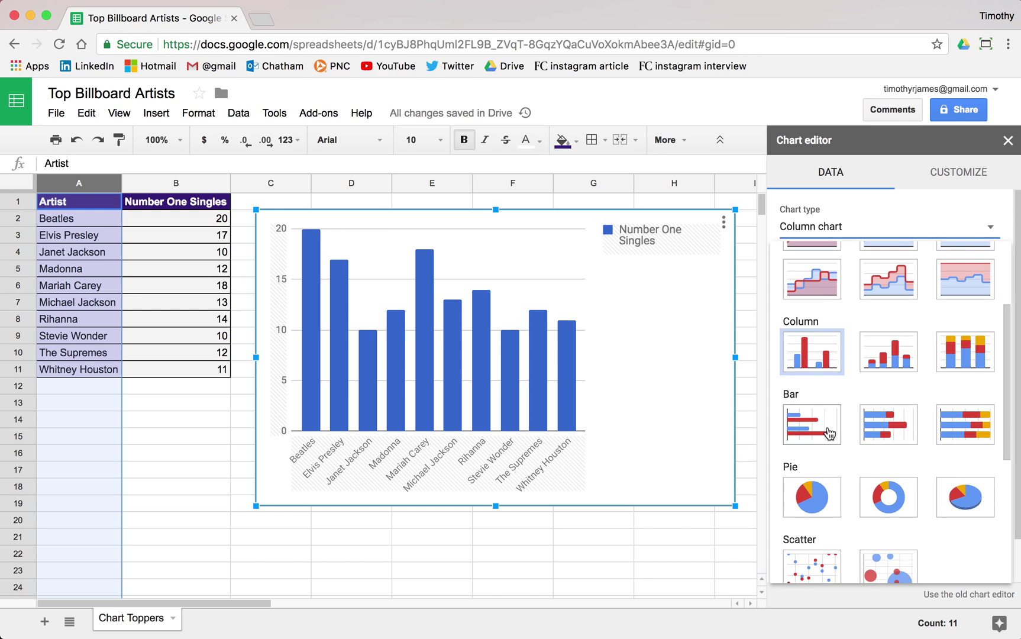
click(805, 426)
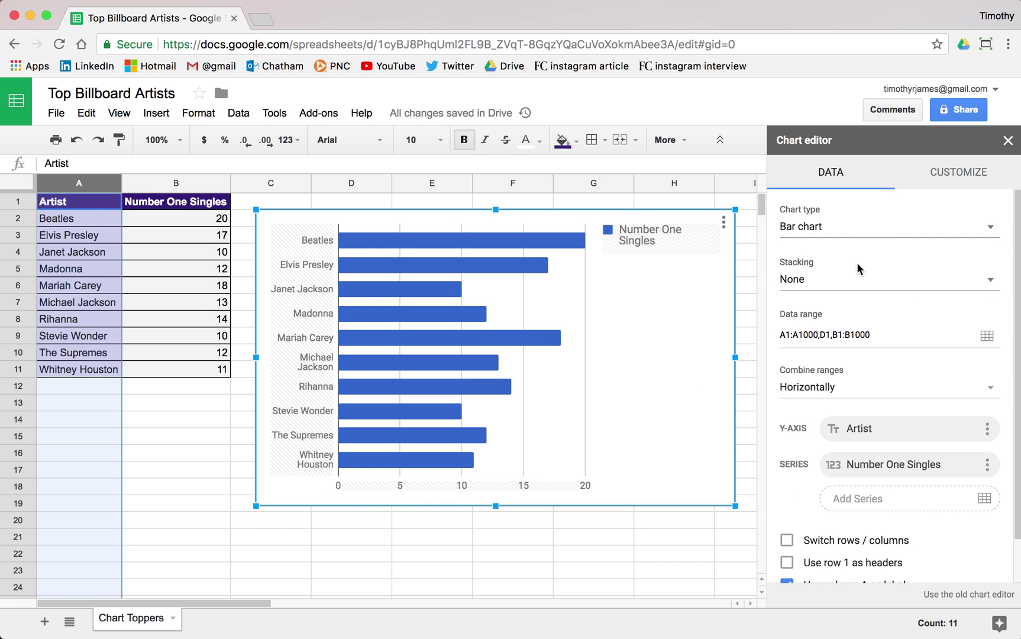
scroll(883, 307, down, 2)
Set the chart legend position to Top
click(968, 168)
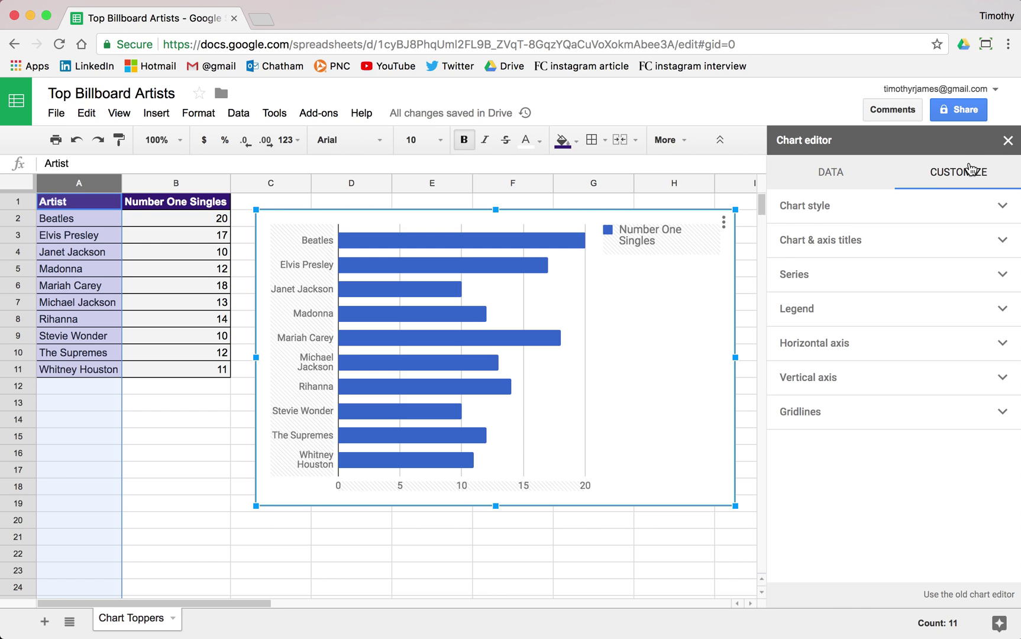
click(826, 311)
scroll(840, 290, down, 1)
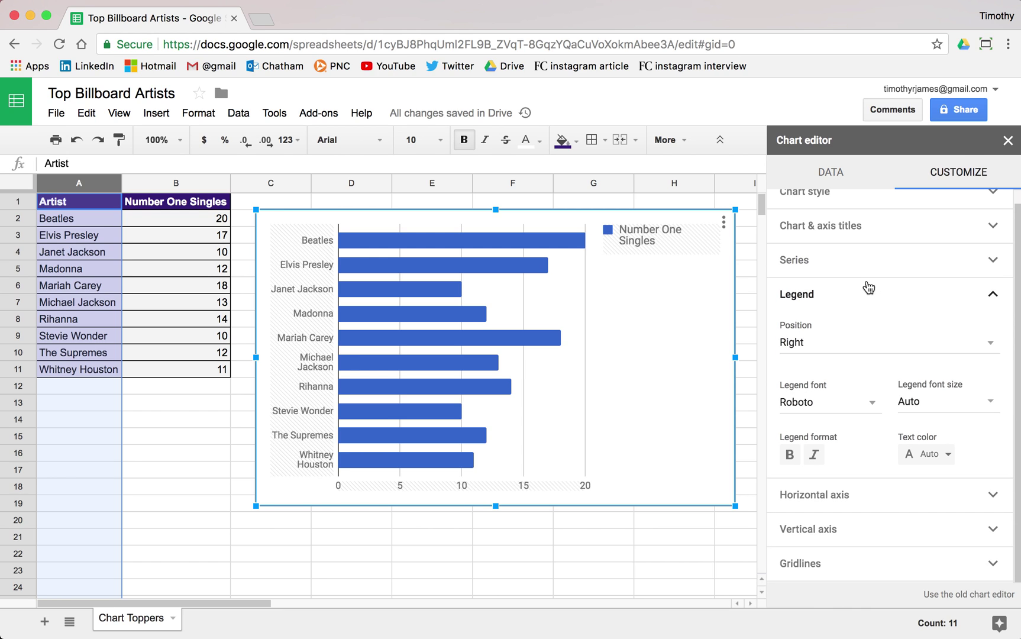
click(812, 344)
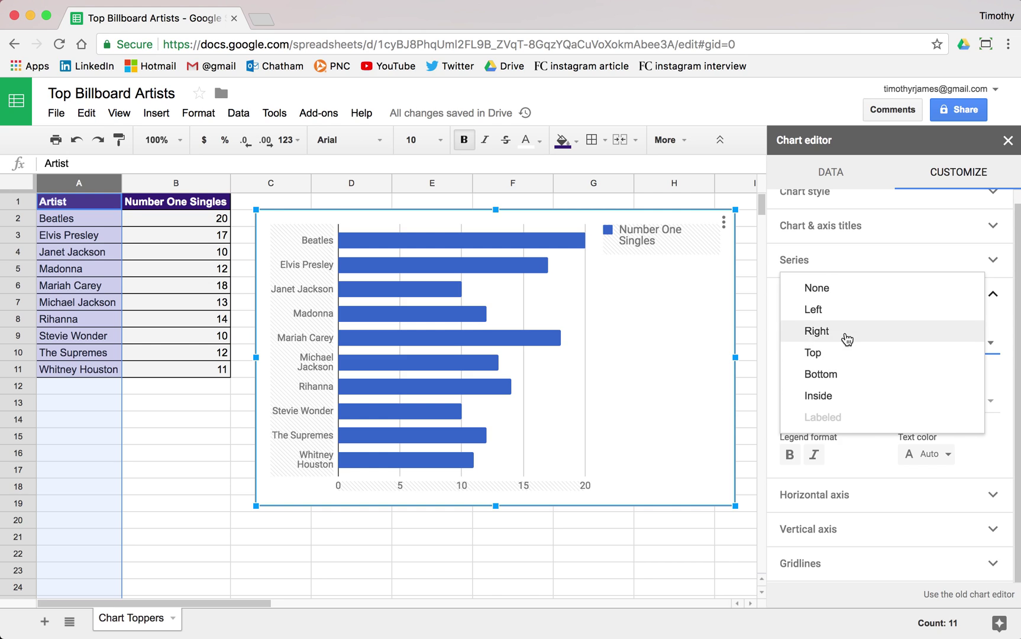
click(831, 358)
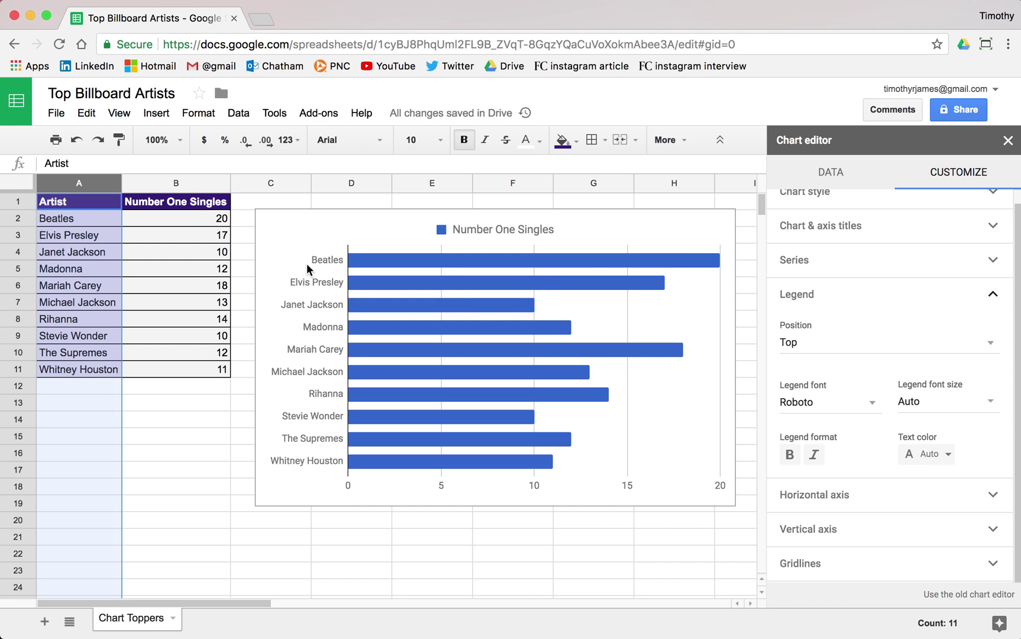
scroll(864, 239, up, 1)
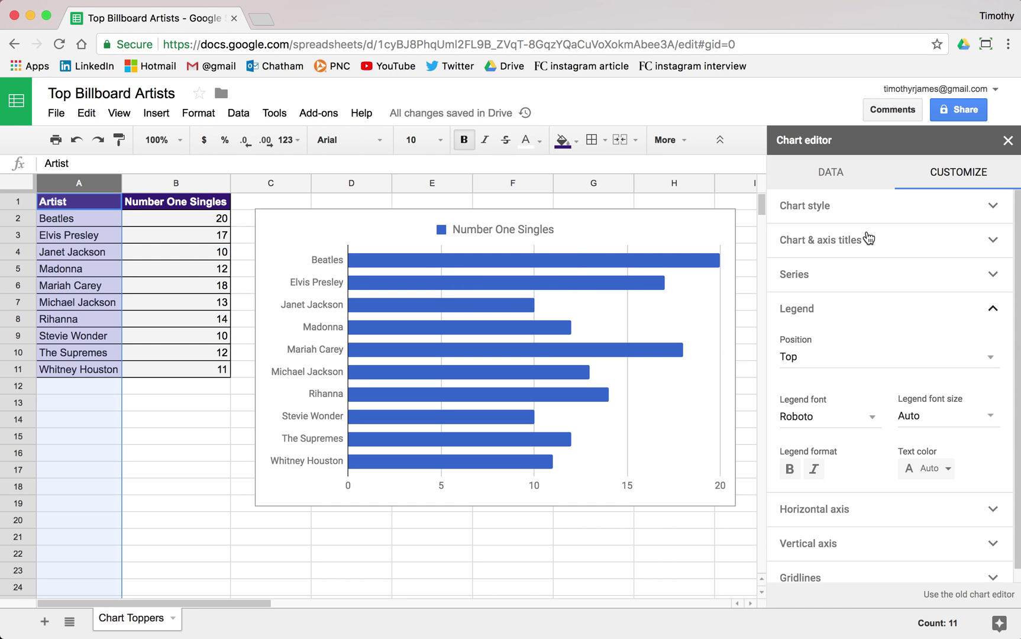
click(621, 227)
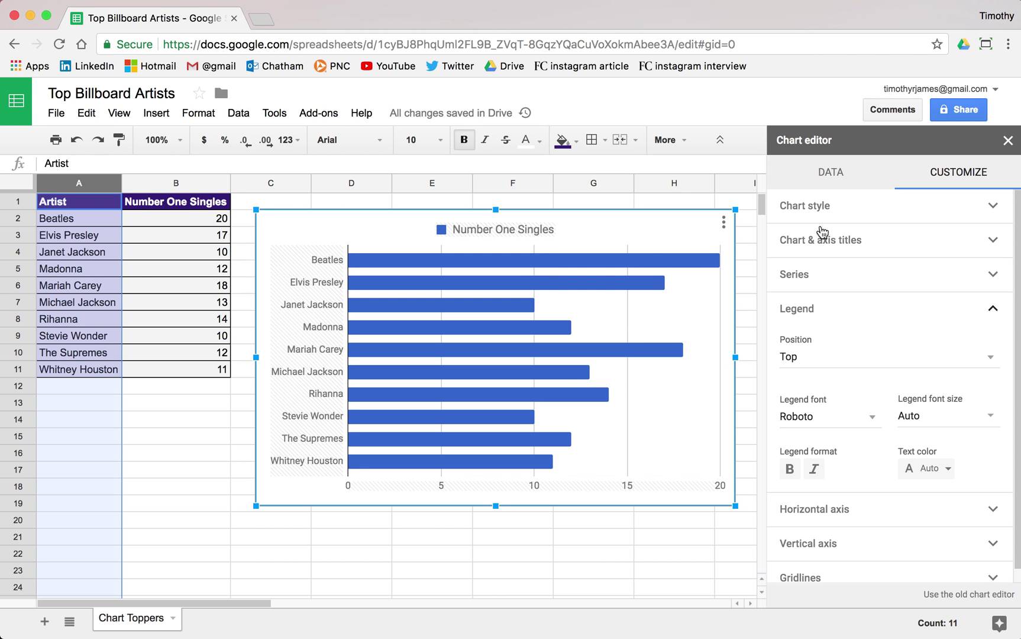
Give the chart a light orange background, then toggle 3D bars on and back off
click(867, 207)
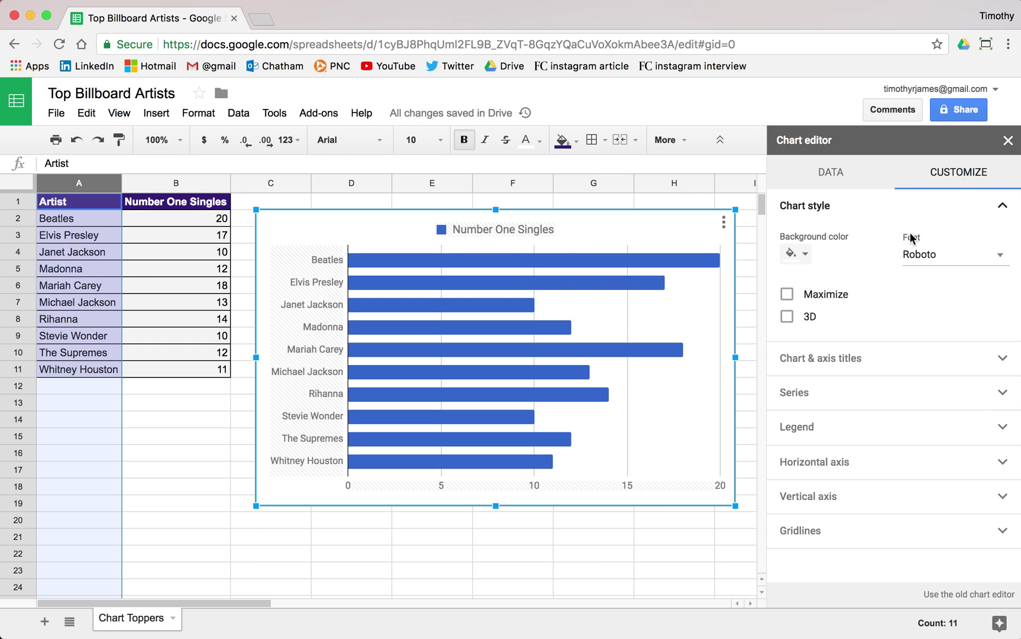
click(800, 254)
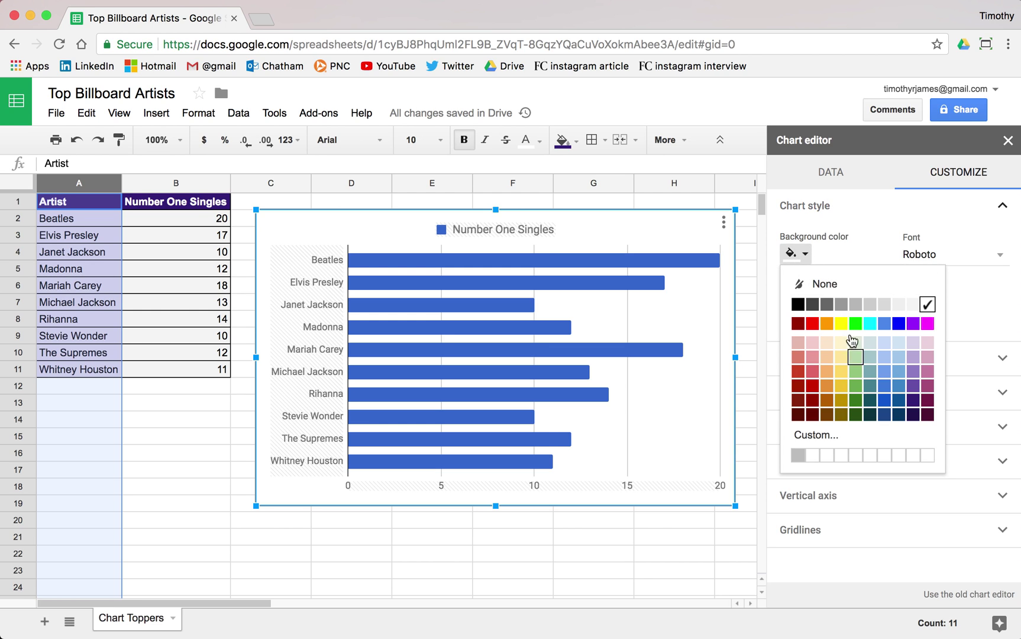
click(885, 304)
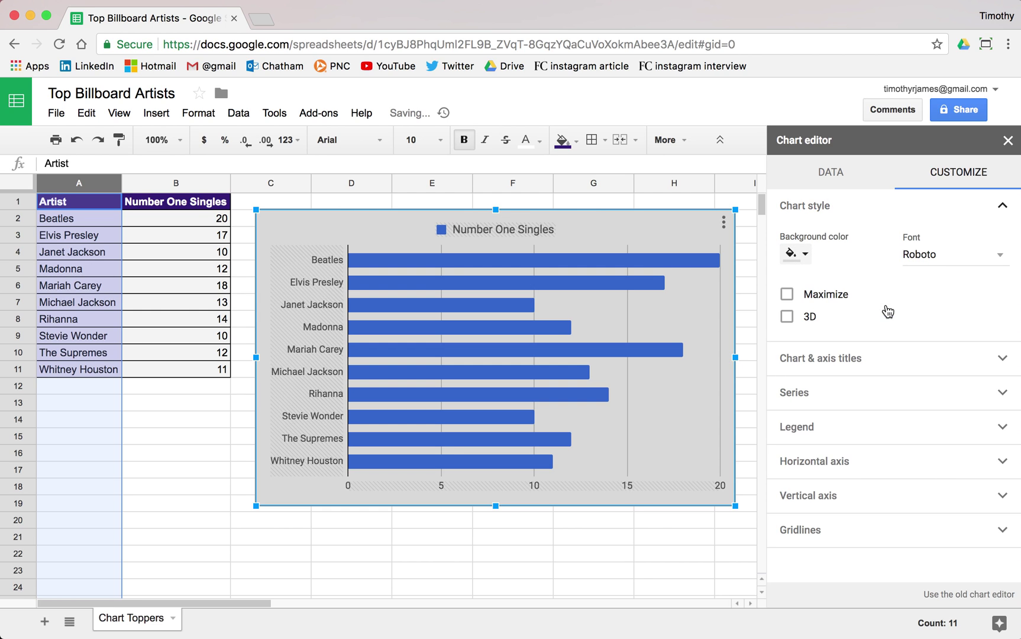
click(792, 260)
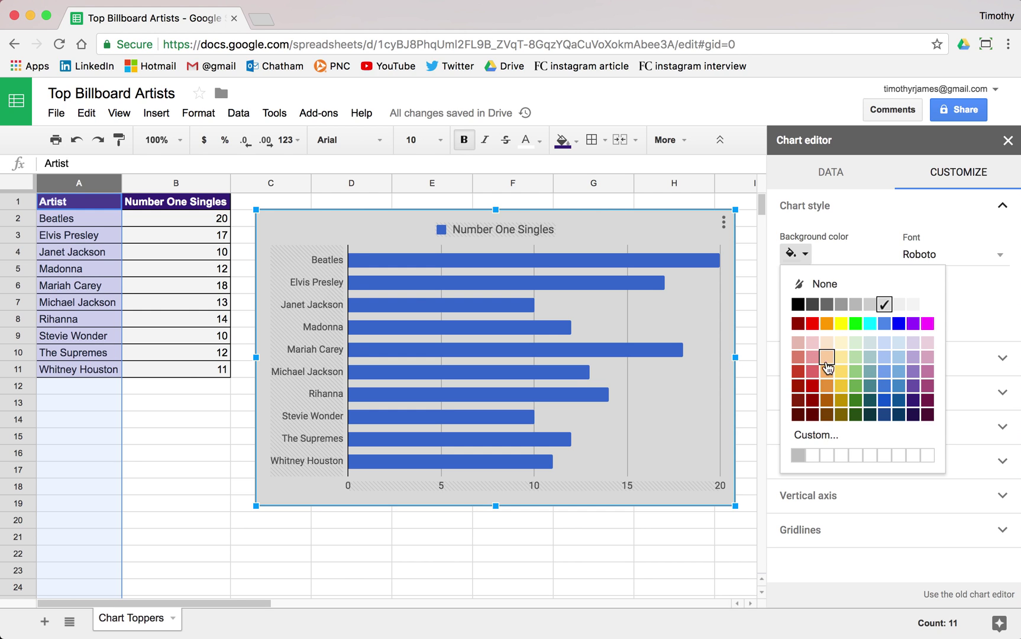
click(826, 372)
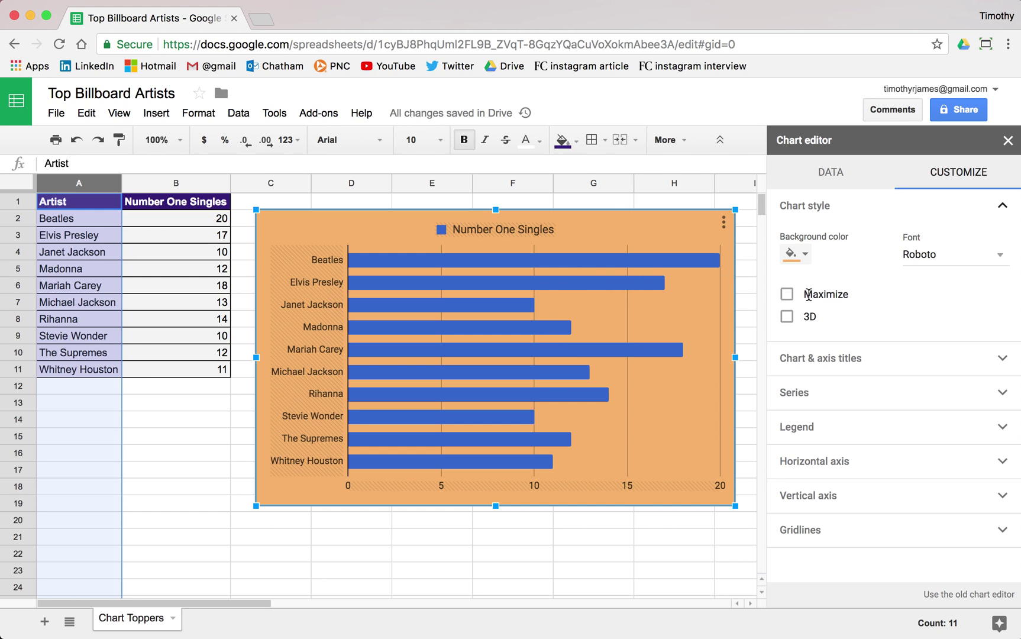
click(787, 317)
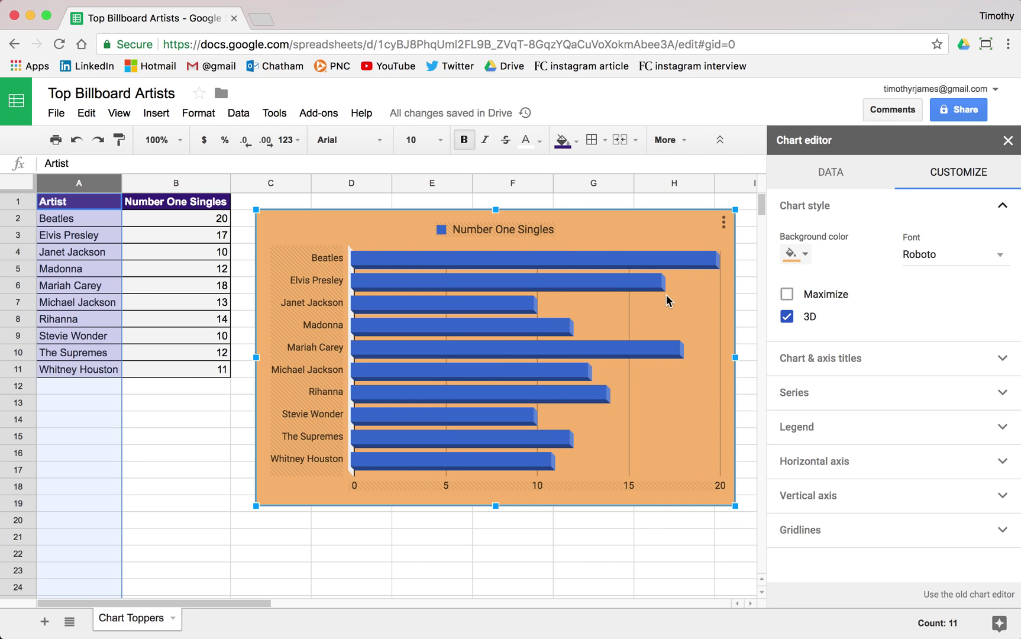
click(793, 321)
Maximize the chart to fill its frame
click(786, 295)
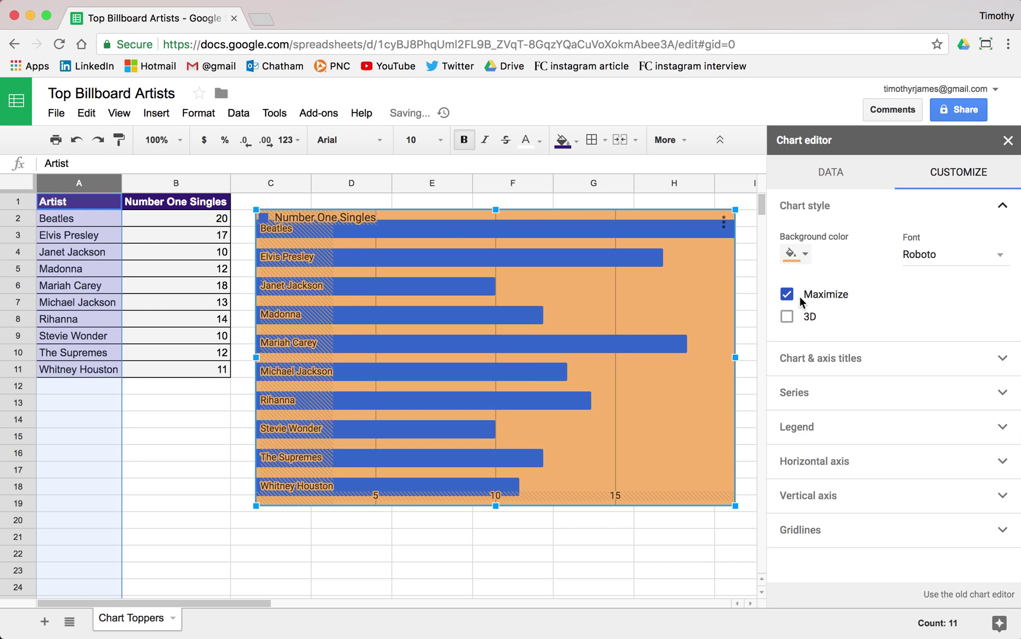
mouse_move(371, 240)
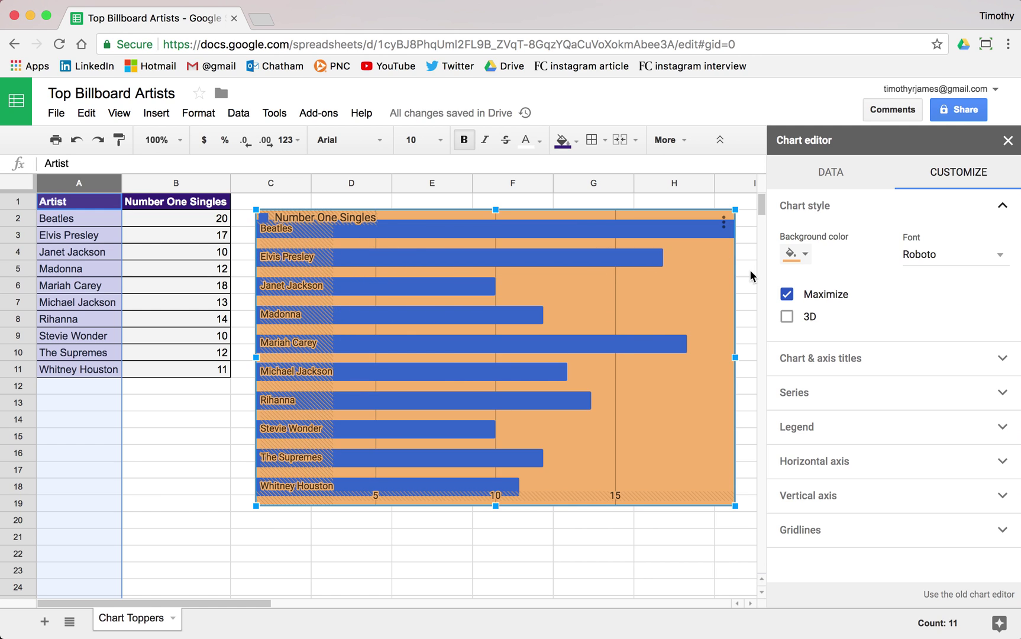
mouse_move(357, 258)
click(656, 296)
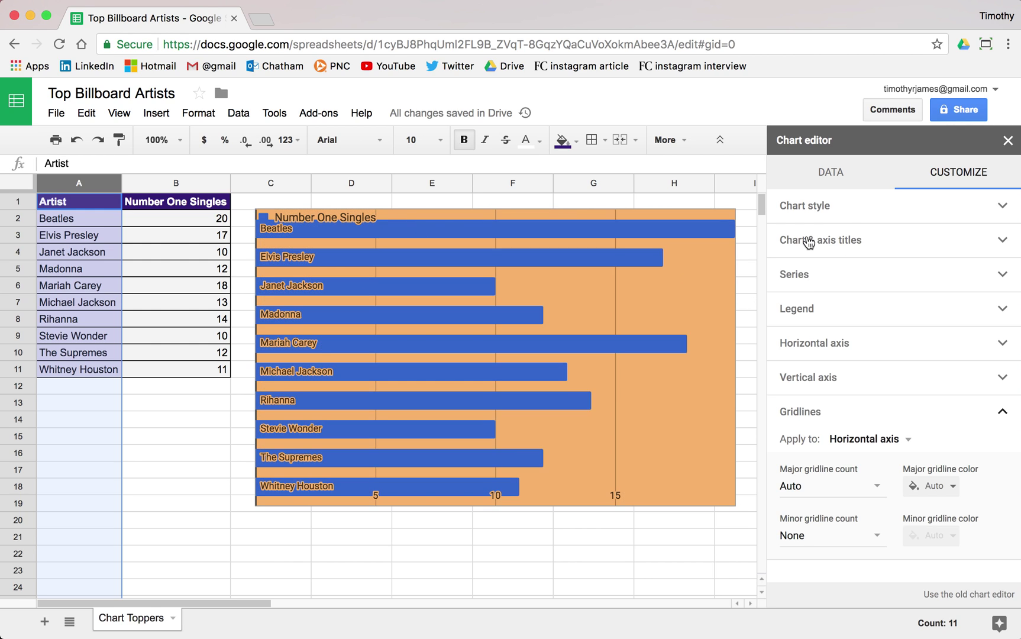
Remove the orange background and toggle Maximize off and back on
click(846, 208)
click(808, 255)
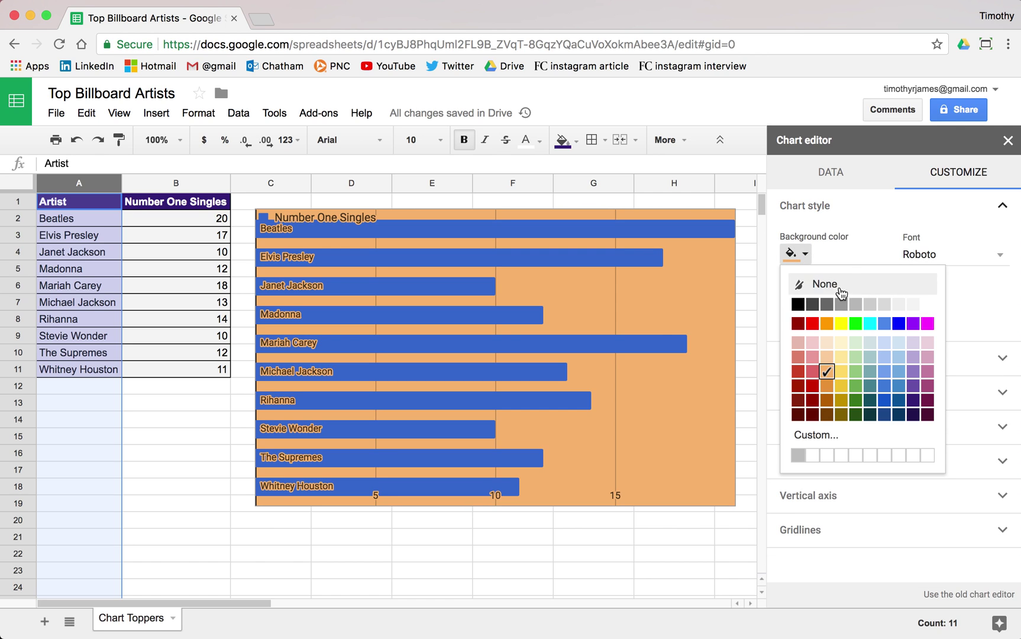
click(910, 284)
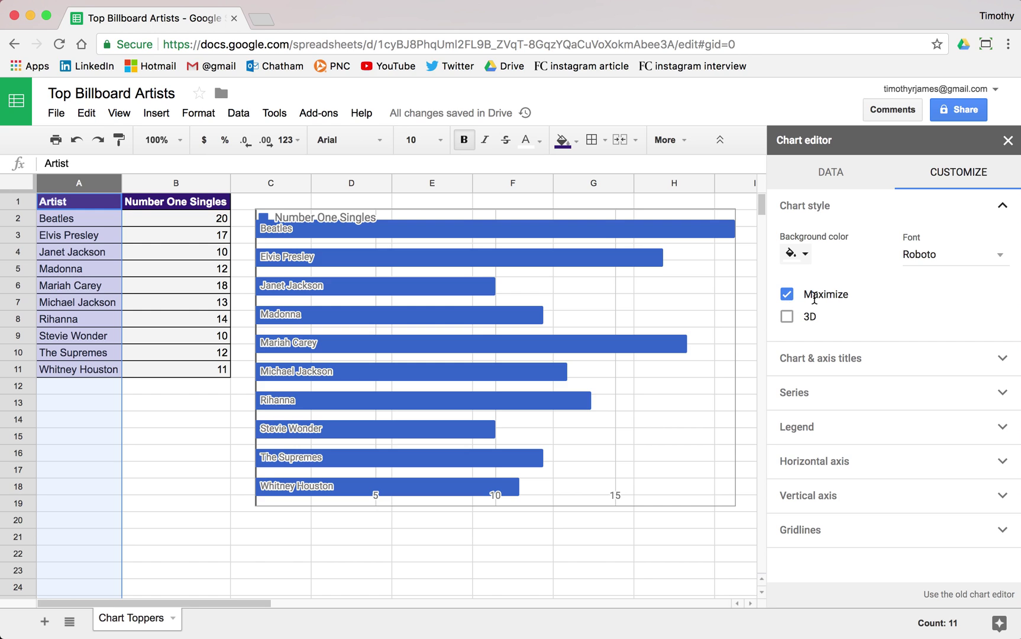
click(806, 256)
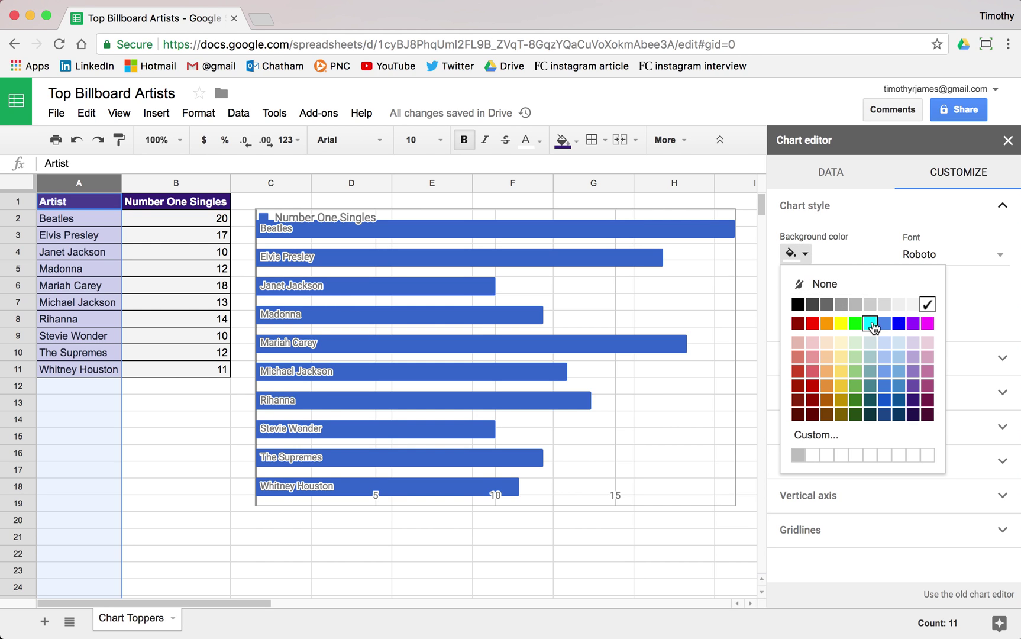
click(830, 290)
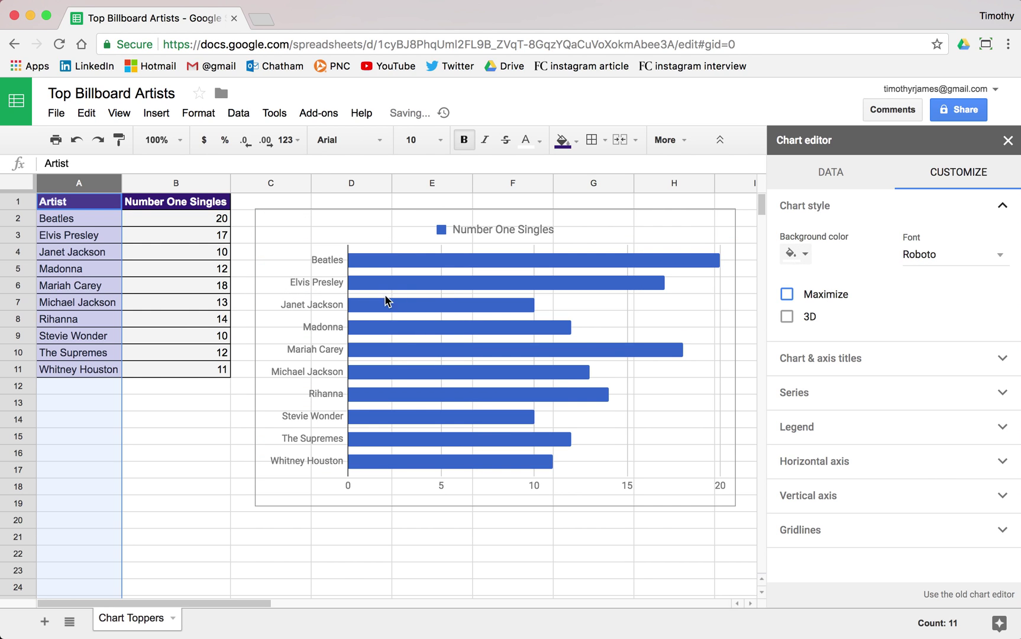
click(787, 294)
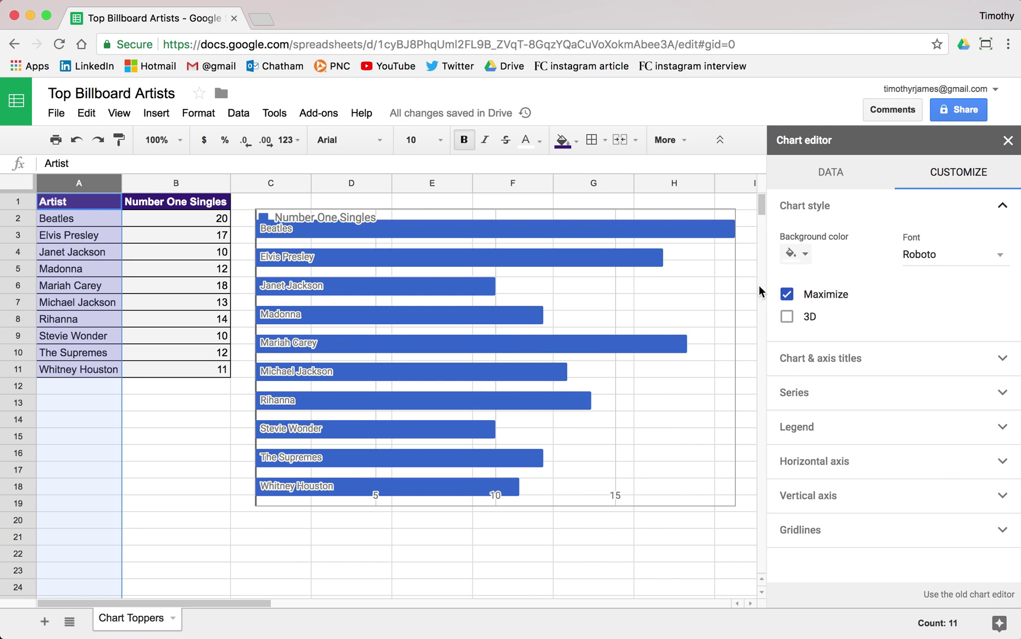
Set the chart background to the very light grey swatch
click(796, 254)
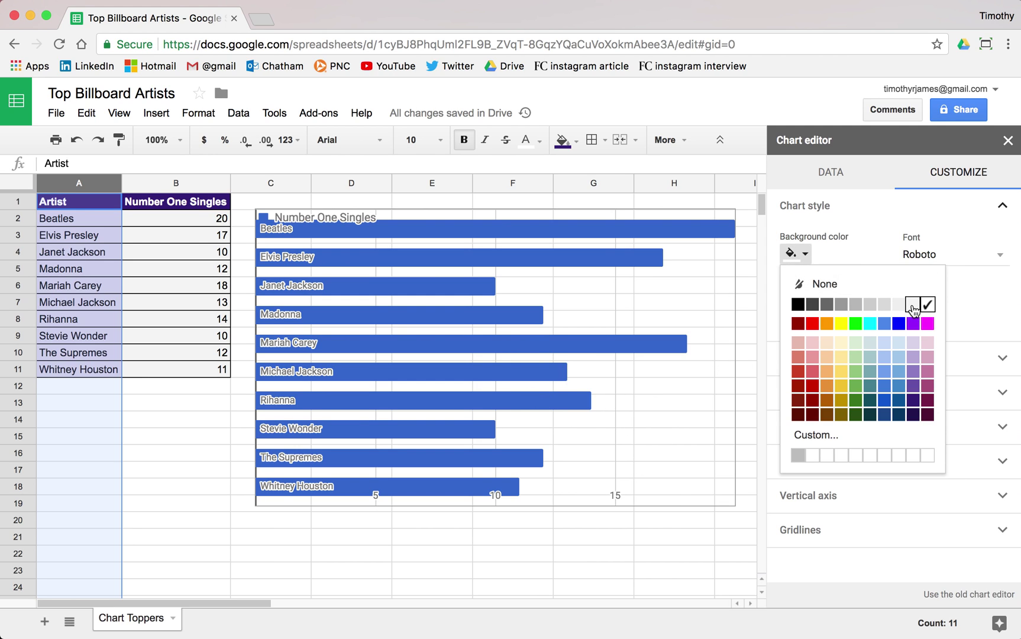
click(913, 305)
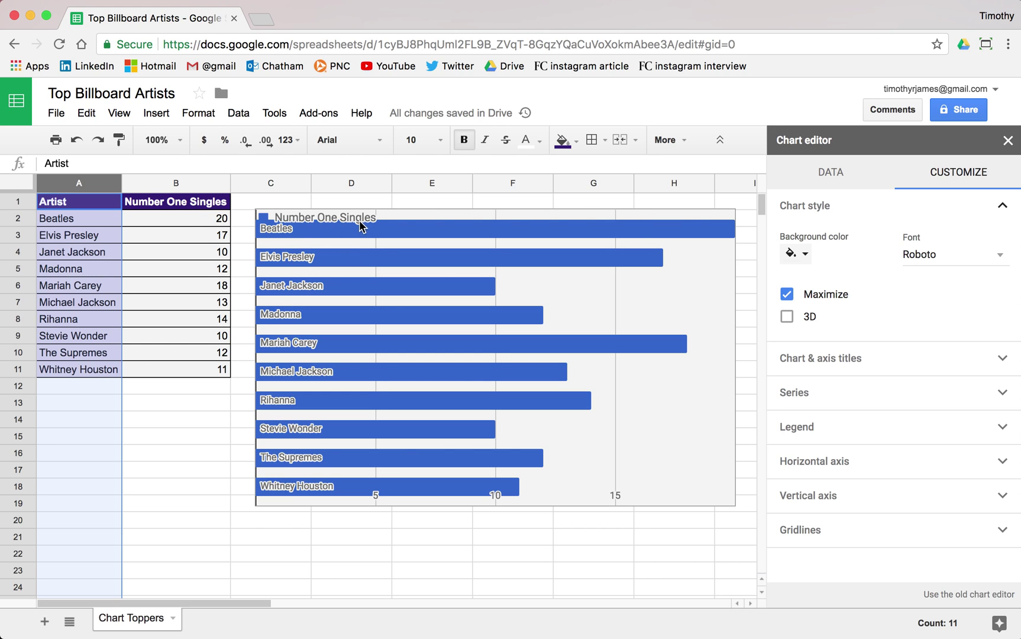
click(843, 435)
Set the legend to None, then look through the chart and axis title types
click(815, 358)
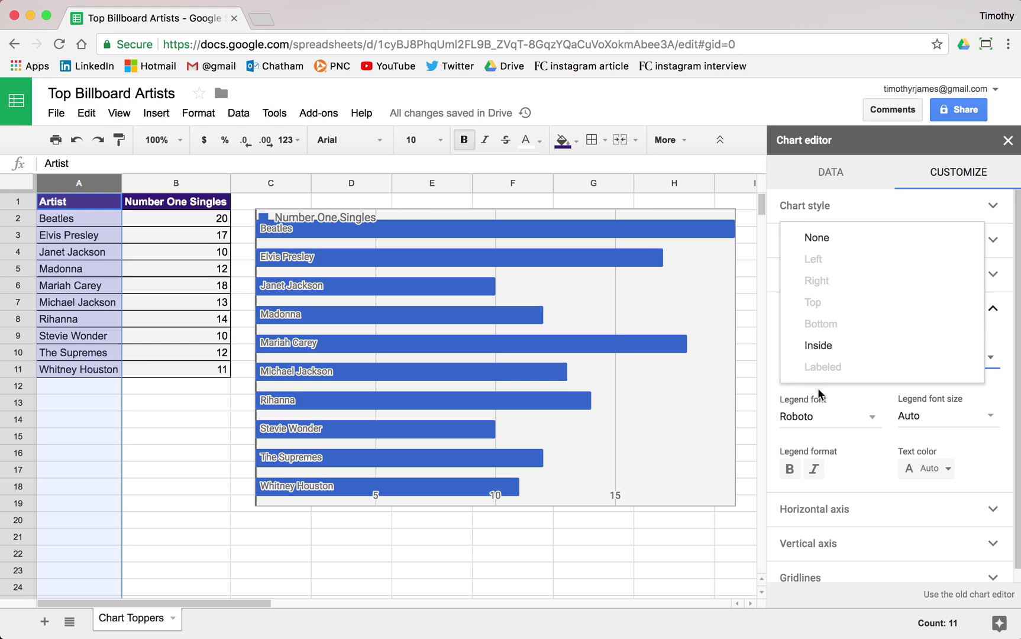
click(826, 241)
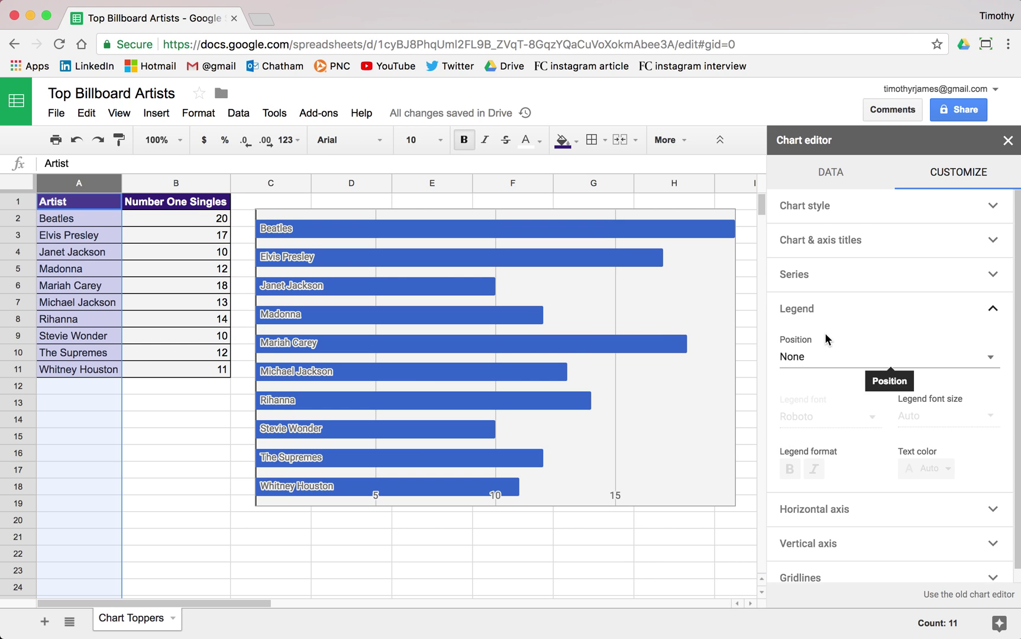
click(835, 243)
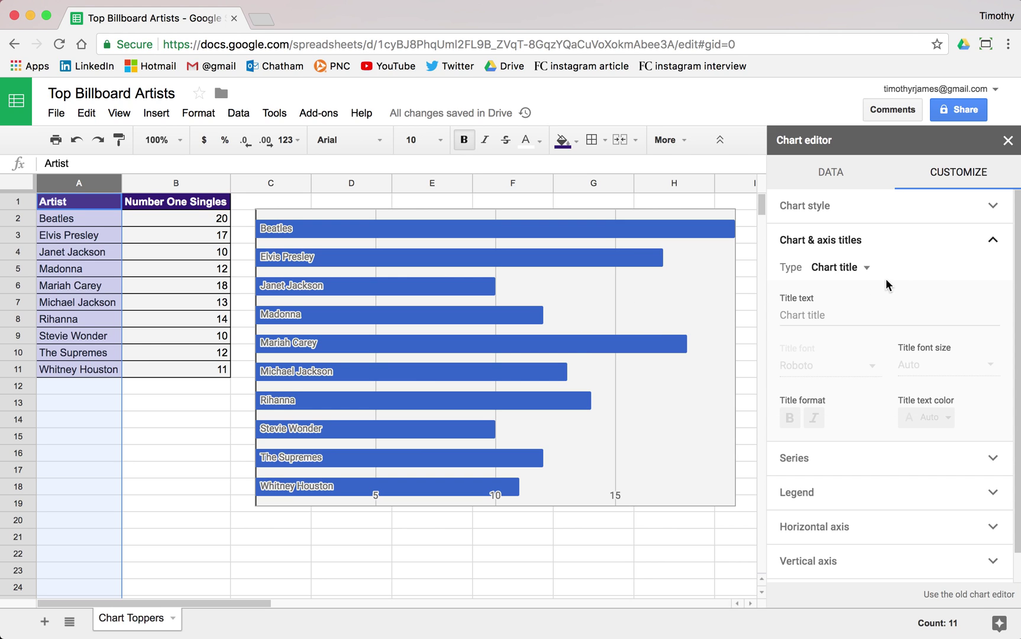
click(842, 267)
click(882, 292)
click(836, 276)
click(870, 291)
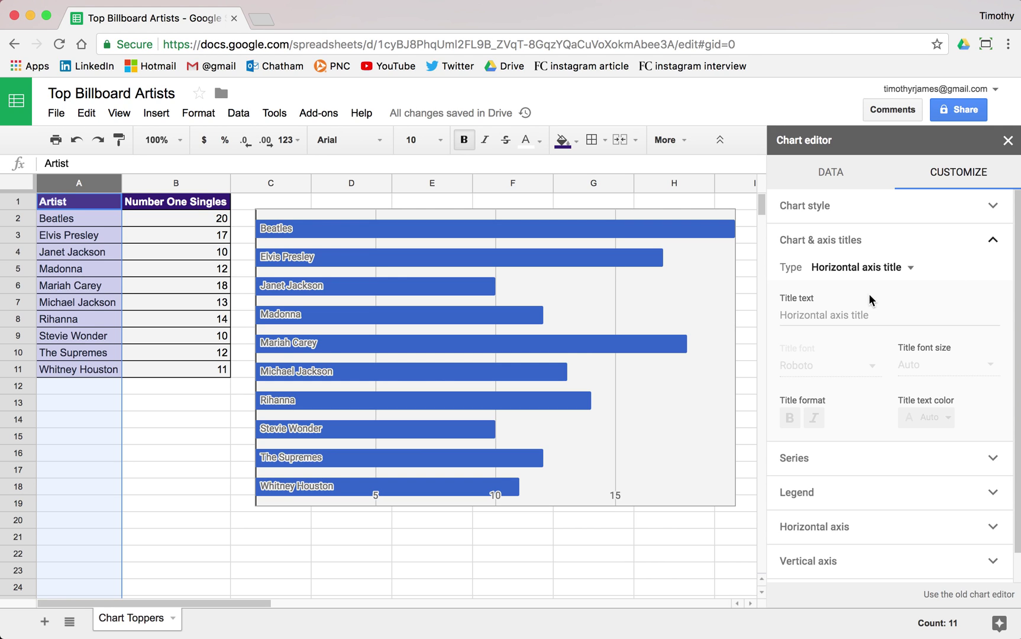
click(858, 280)
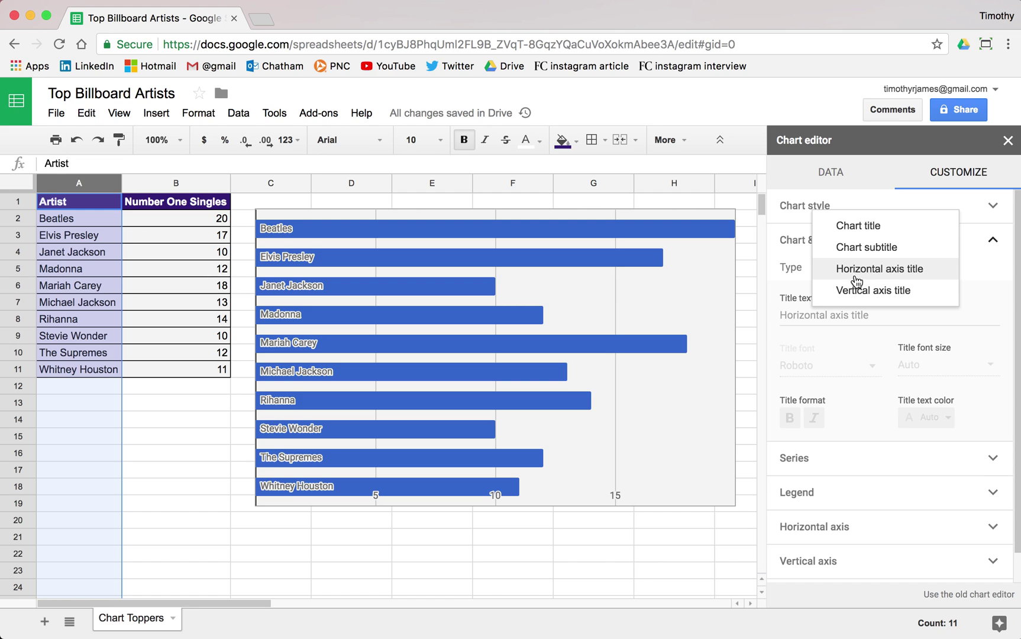
click(902, 300)
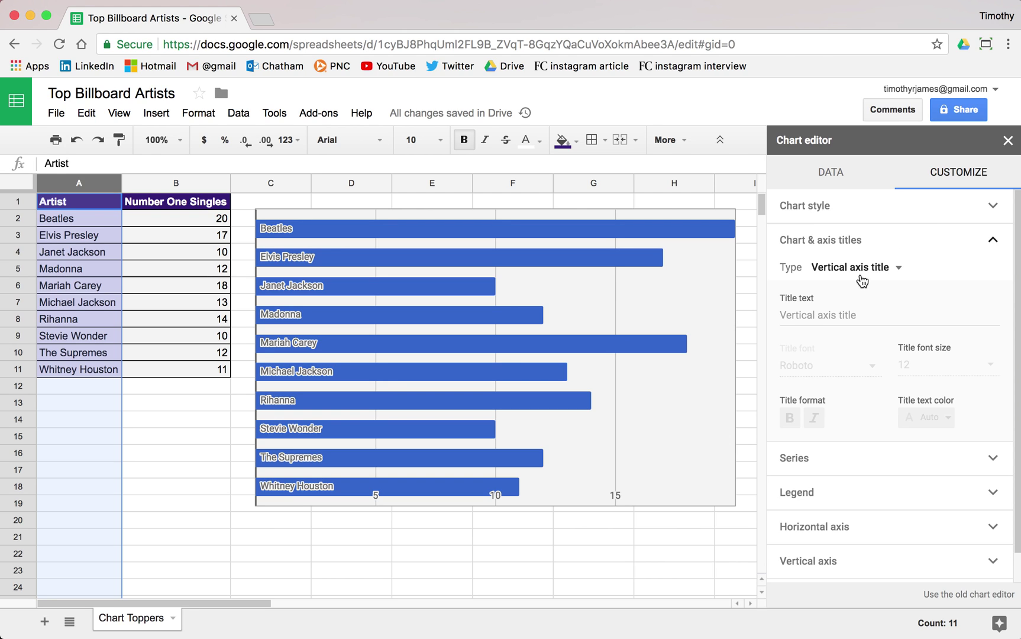
Place the Number One Singles legend inside the chart
click(829, 208)
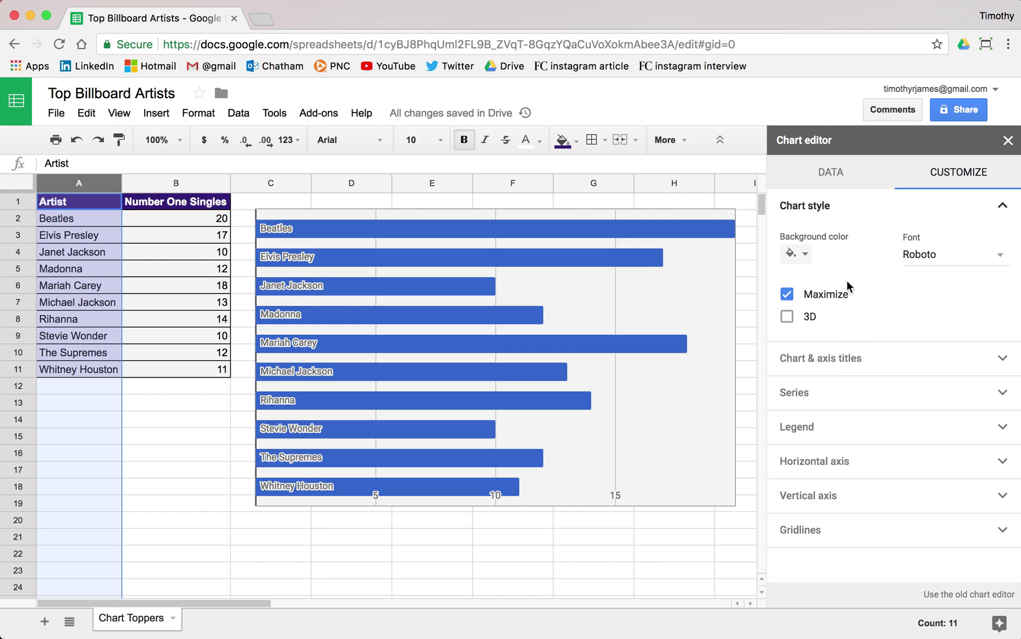
click(862, 414)
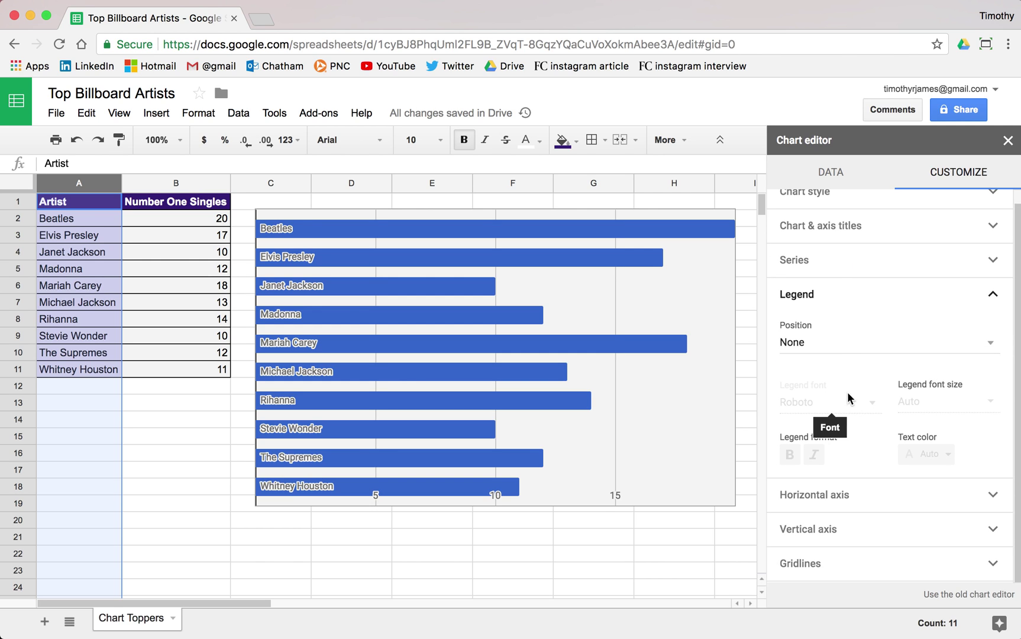
click(819, 343)
click(824, 436)
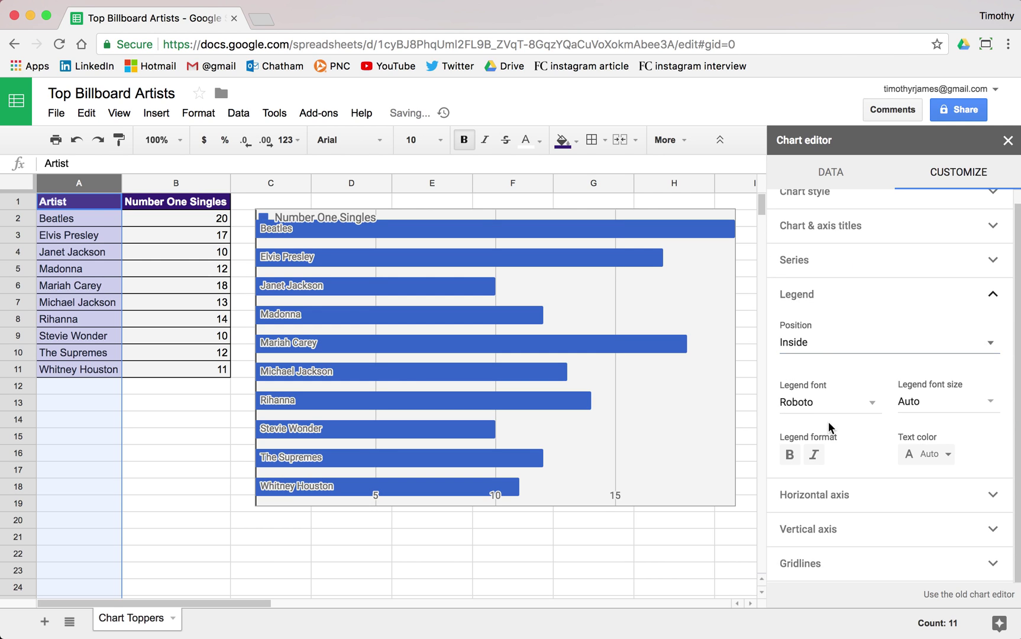
scroll(837, 240, up, 1)
Choose Chart subtitle as the title type and start entering its text
click(829, 207)
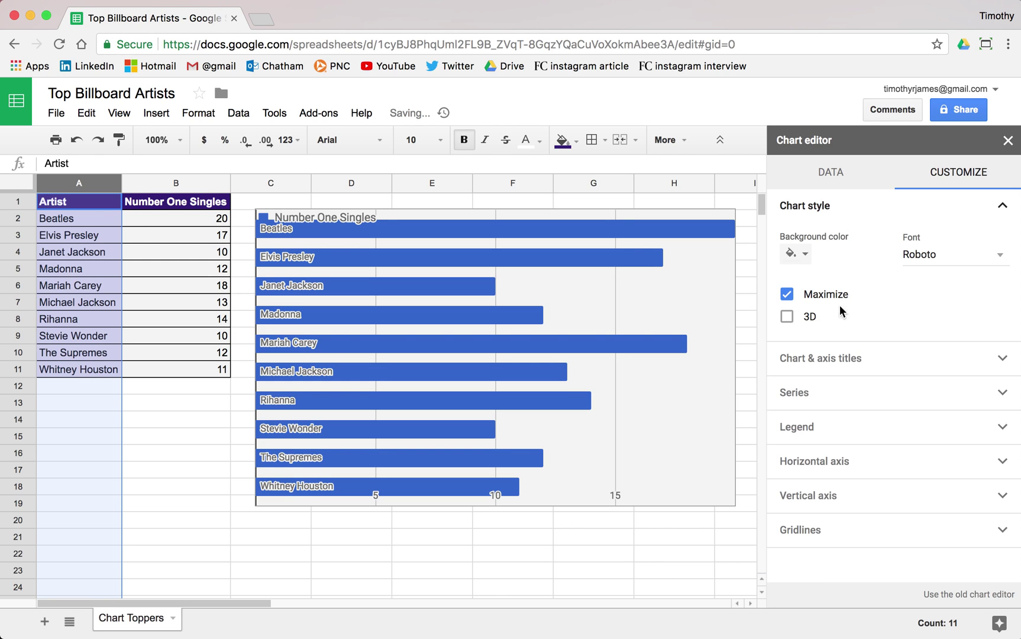
click(837, 359)
click(843, 269)
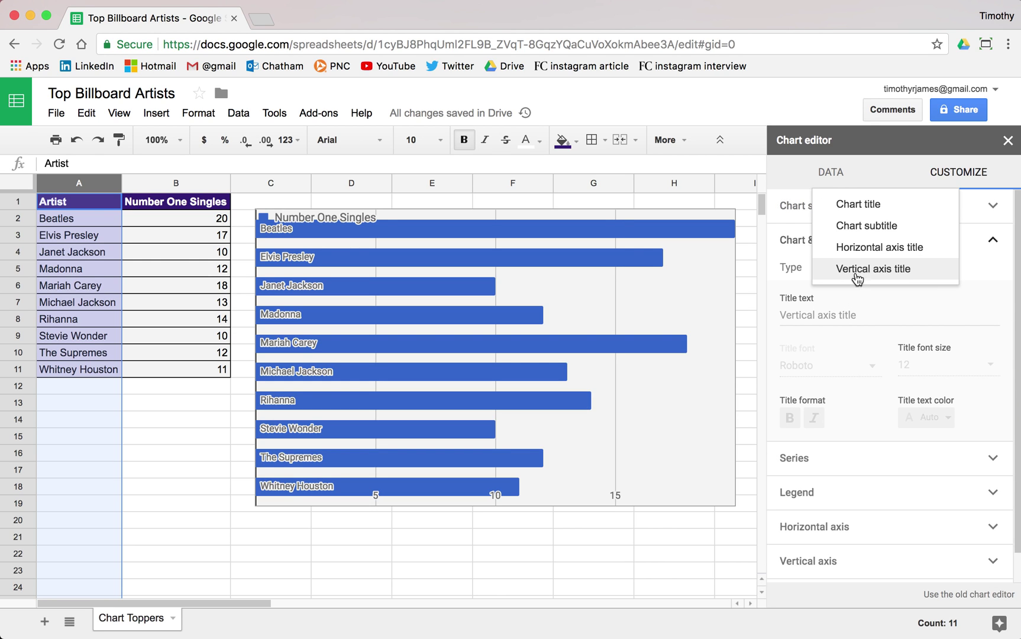
click(866, 253)
click(828, 267)
click(852, 247)
click(880, 267)
click(855, 267)
click(805, 313)
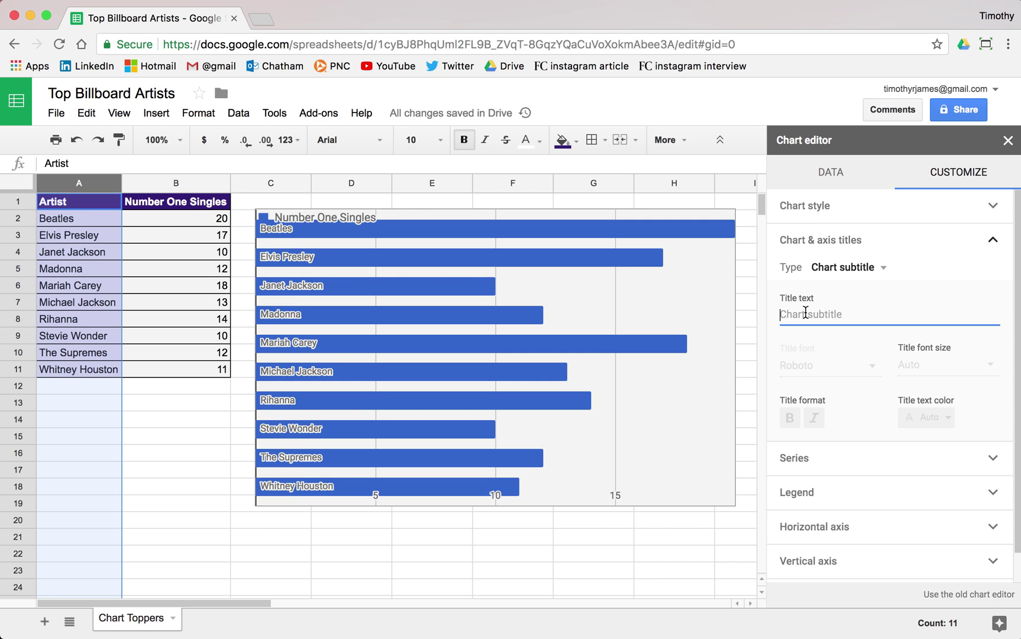
text(This is my subtitle)
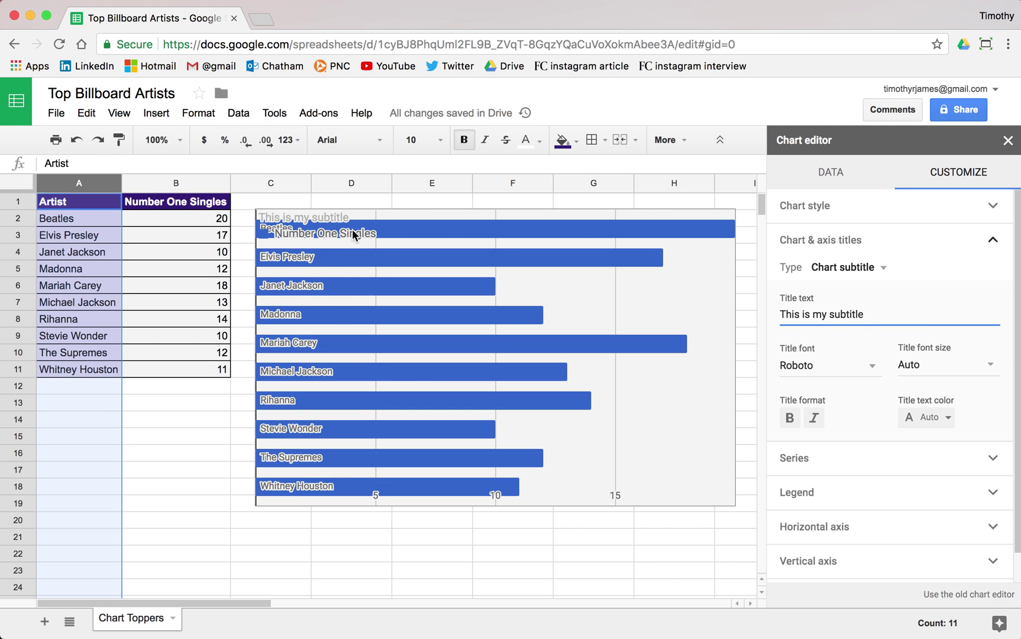
click(854, 268)
click(869, 245)
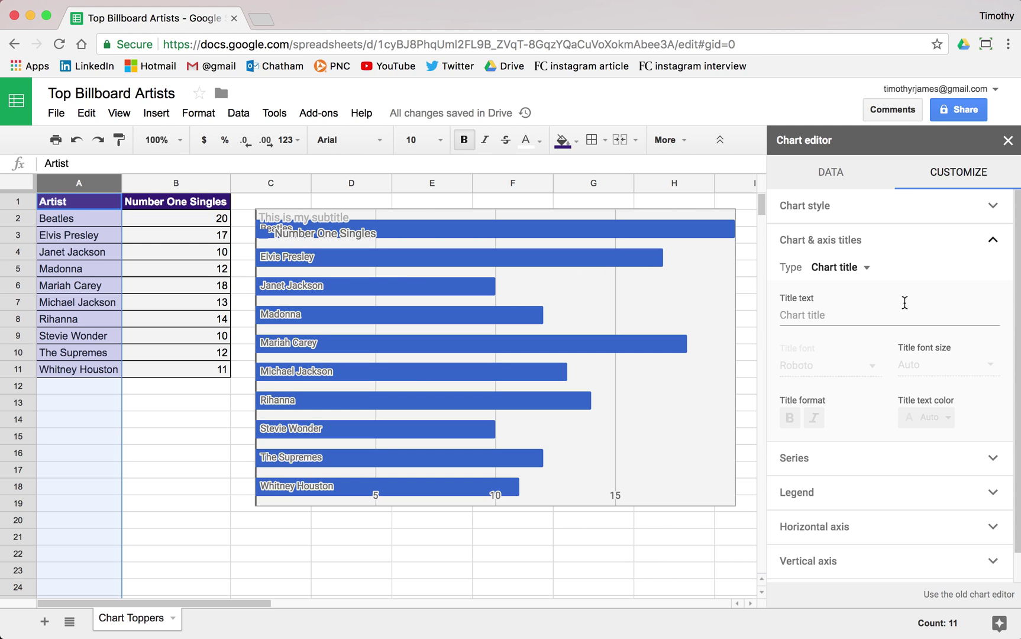
scroll(791, 280, down, 1)
scroll(815, 314, up, 1)
click(815, 314)
click(835, 267)
click(866, 289)
key(super+a)
key(BackSpace)
click(852, 263)
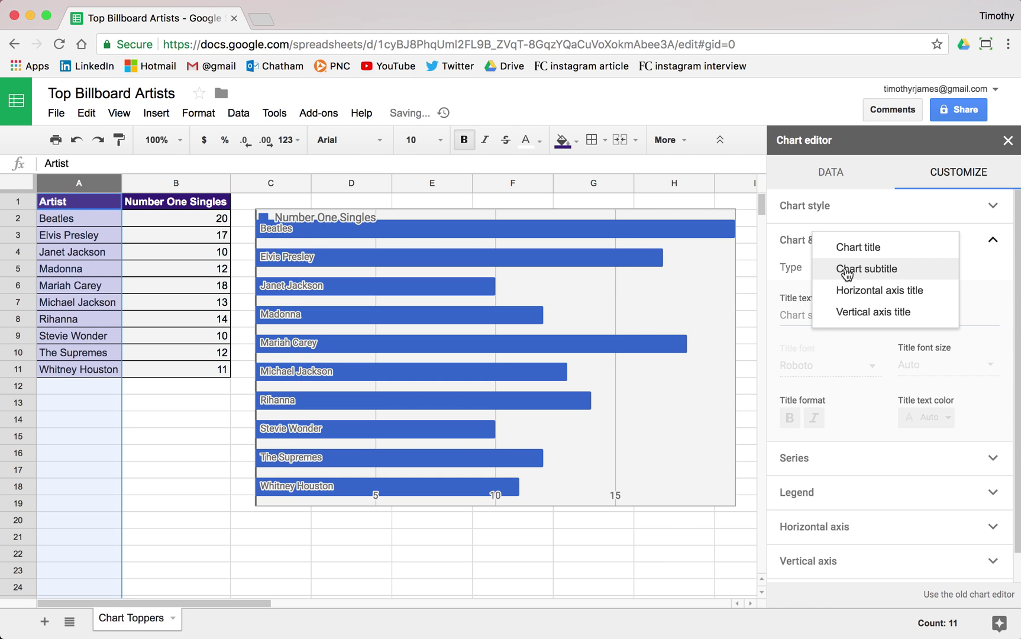
click(850, 254)
scroll(901, 402, down, 1)
click(828, 425)
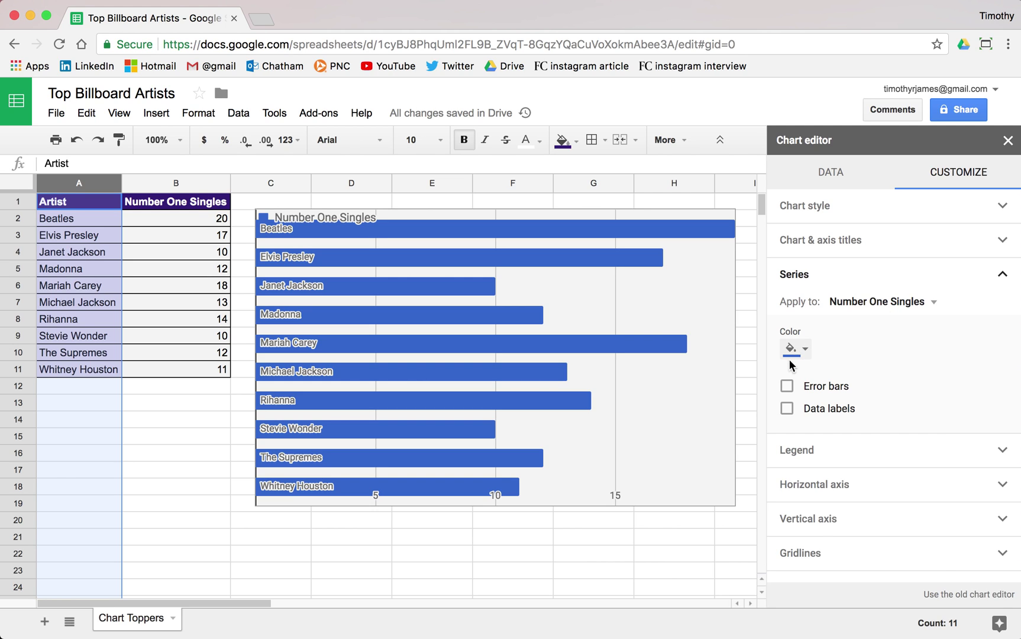
Color the bars green and show data labels with each bar's value
click(796, 349)
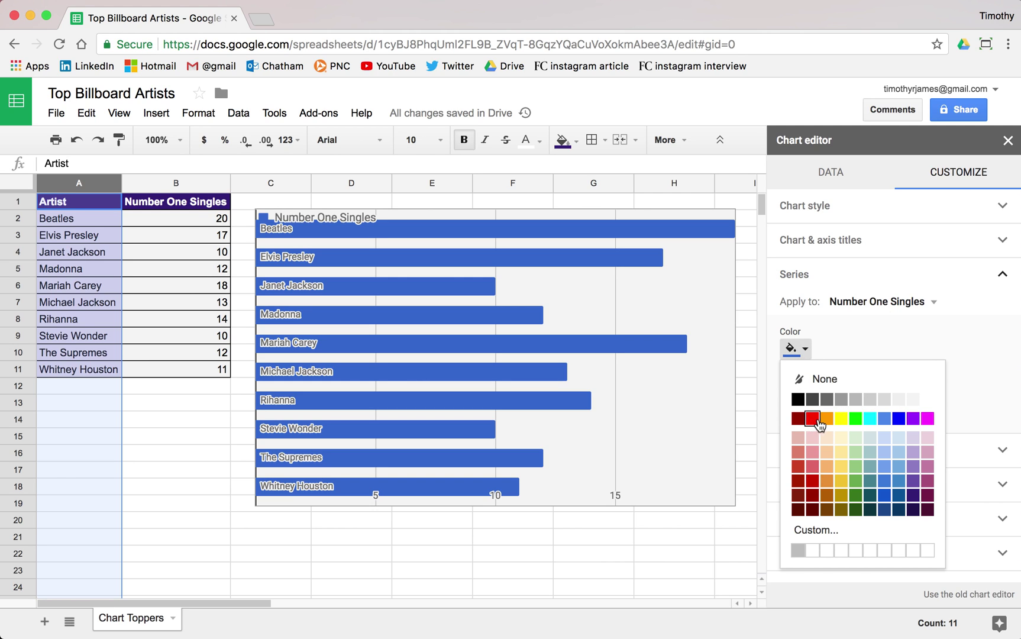
click(856, 481)
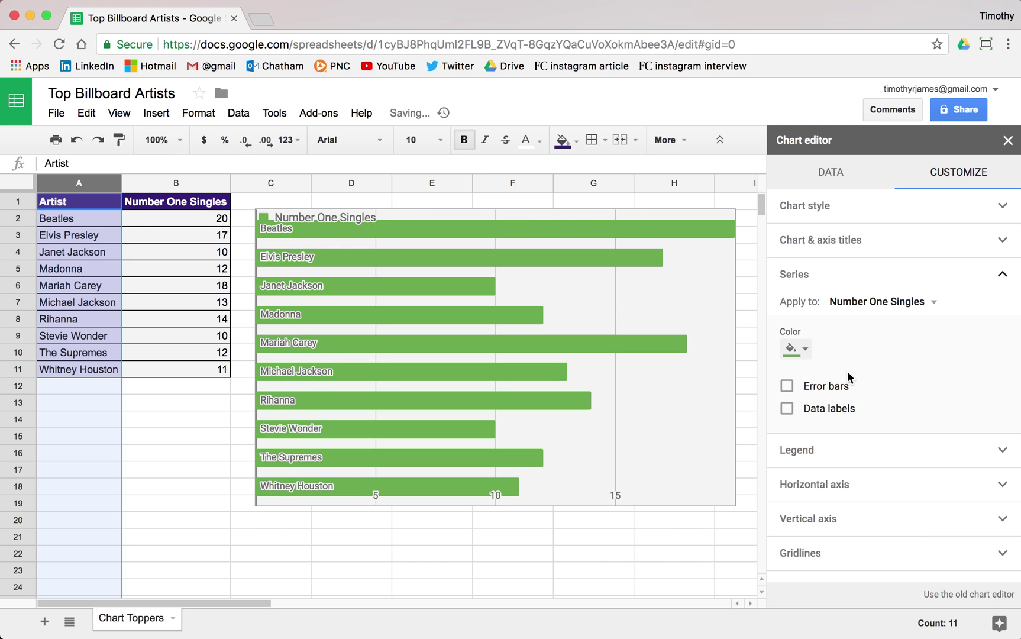
click(830, 410)
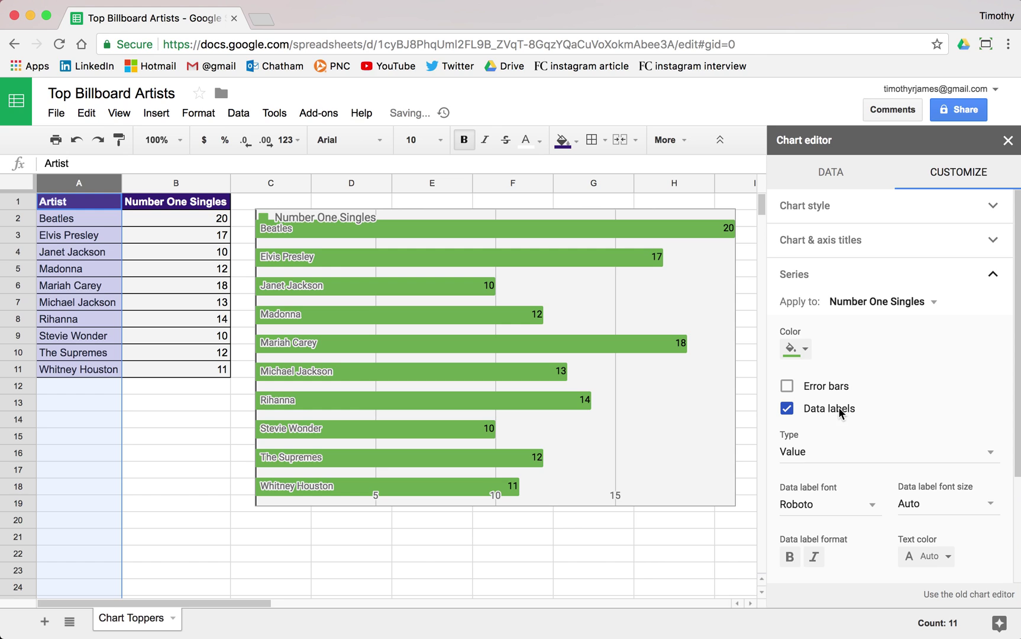
Toggle error bars on and off twice, leaving the chart without them
click(833, 391)
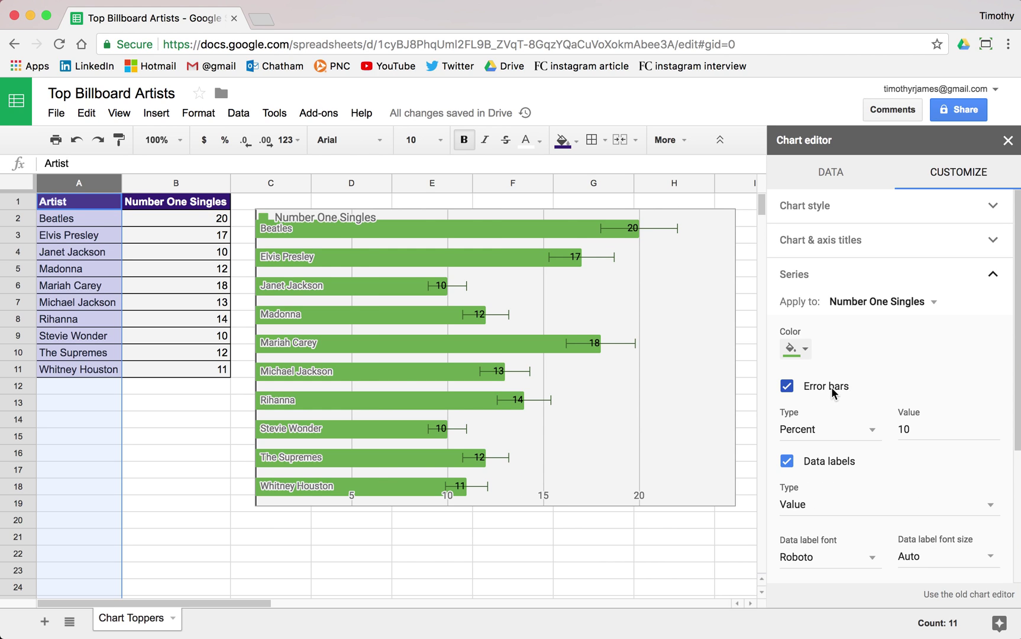
click(831, 390)
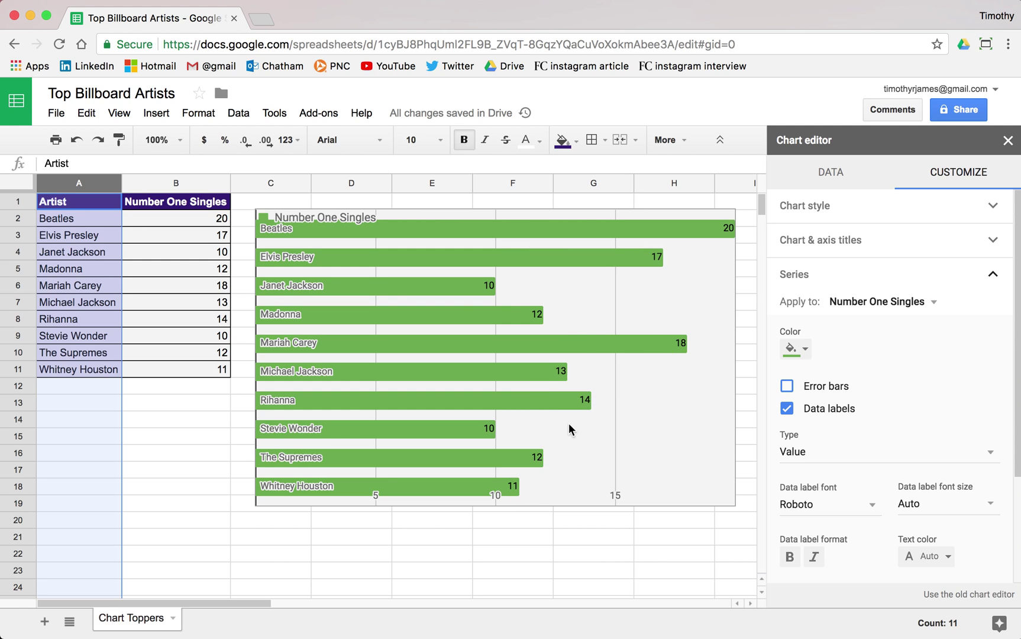
scroll(852, 340, down, 3)
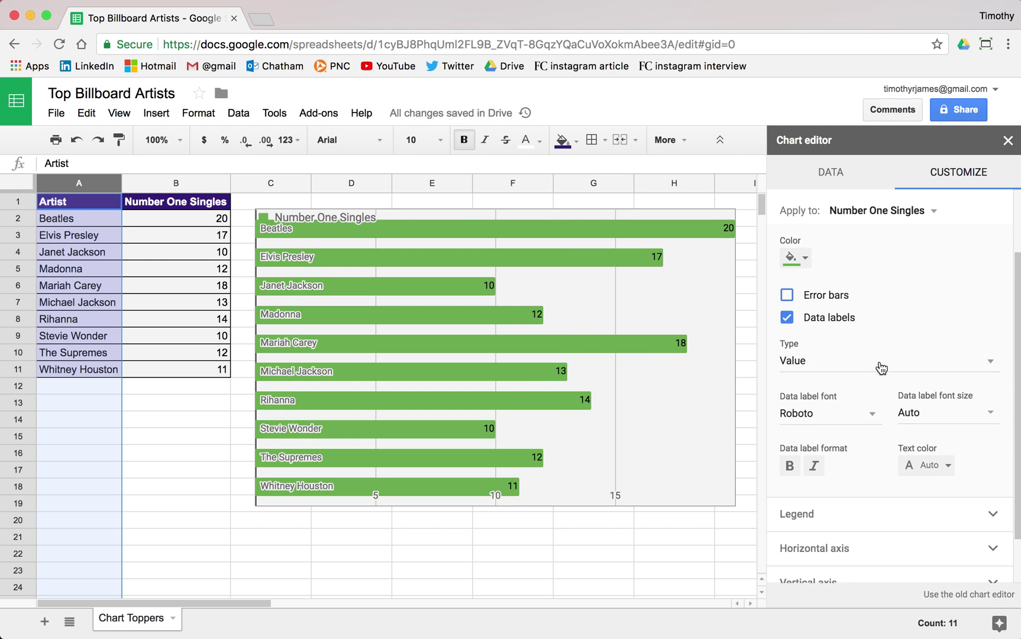
click(861, 341)
click(825, 273)
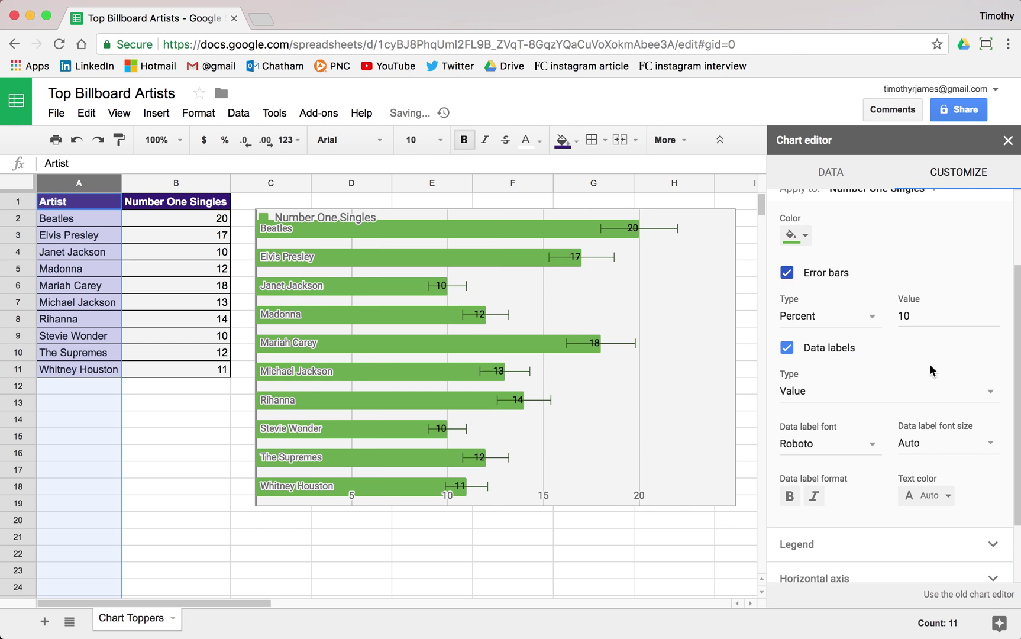
click(811, 274)
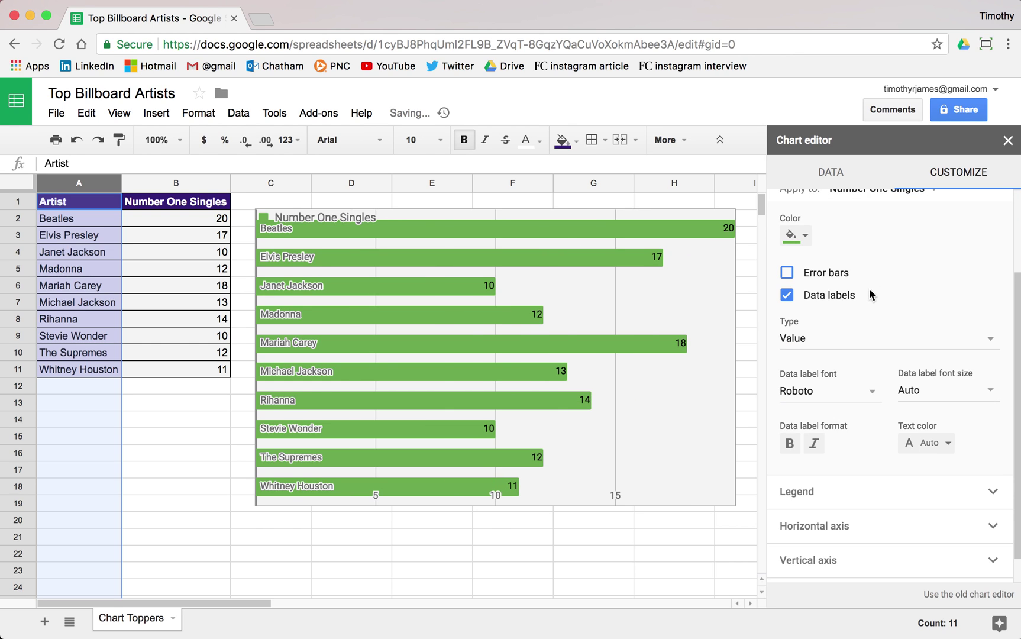
scroll(818, 400, down, 2)
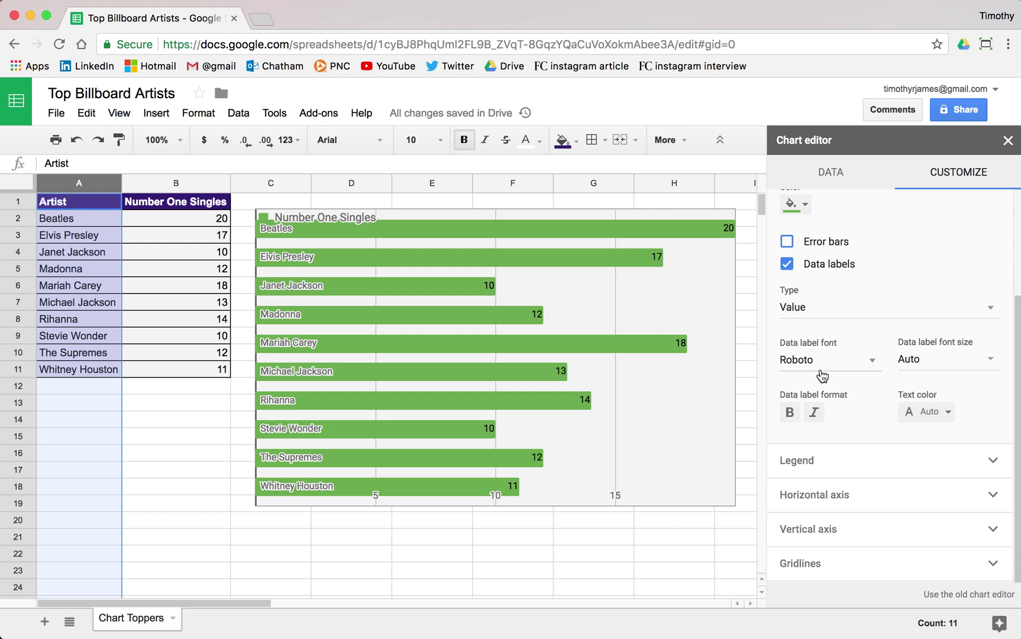
Set the data label font to Courier New in bold
click(835, 376)
click(834, 238)
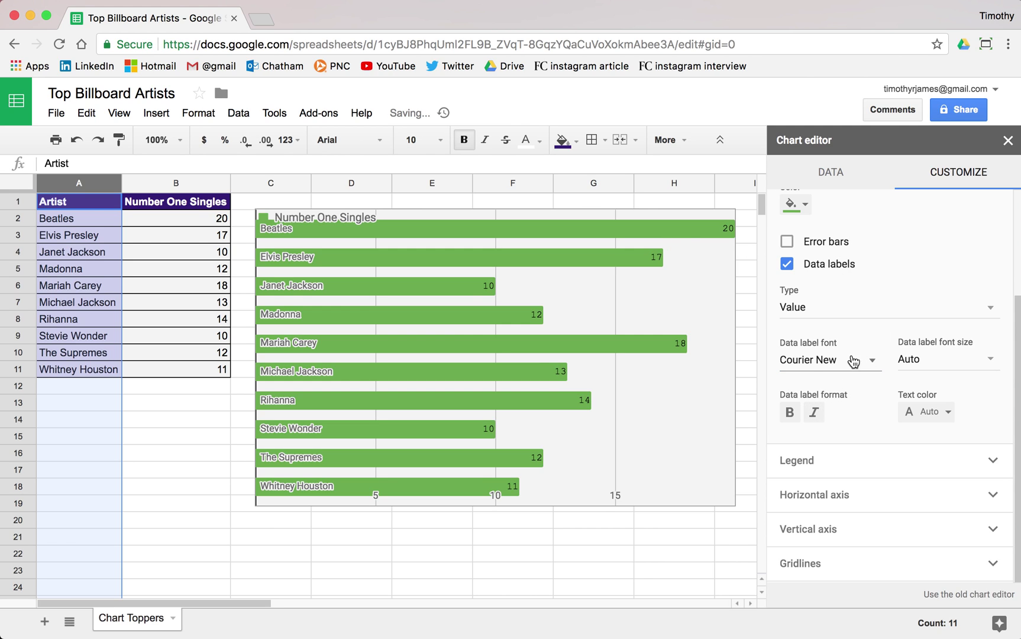
click(789, 413)
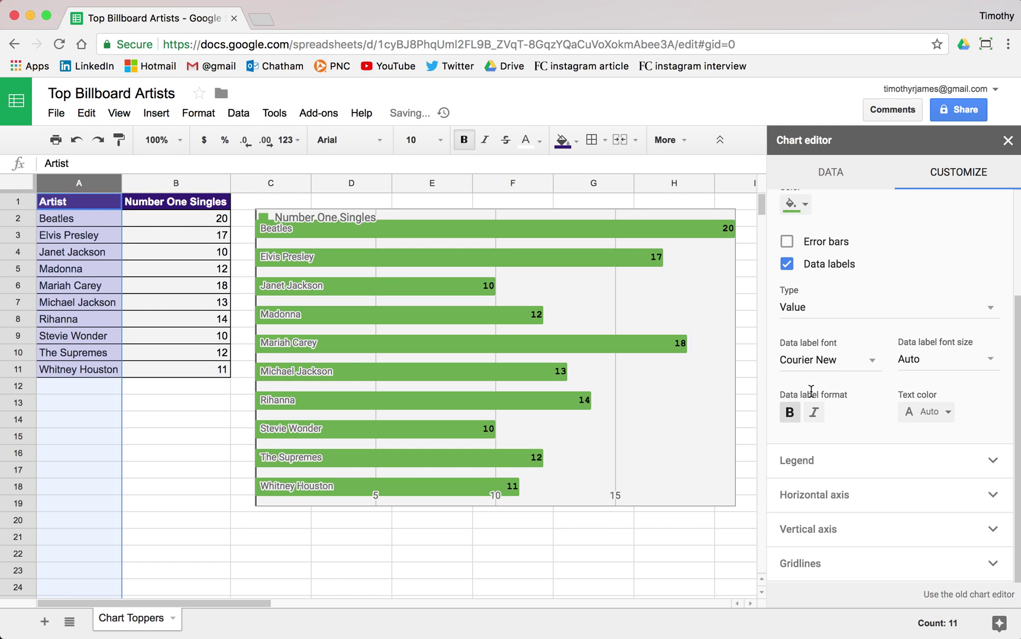
click(876, 461)
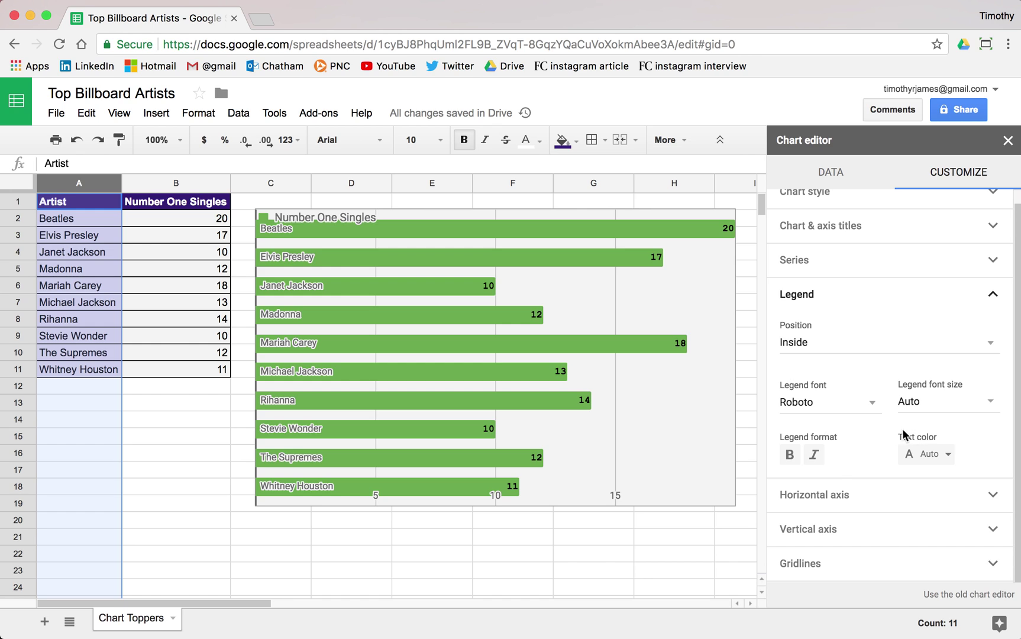
click(901, 494)
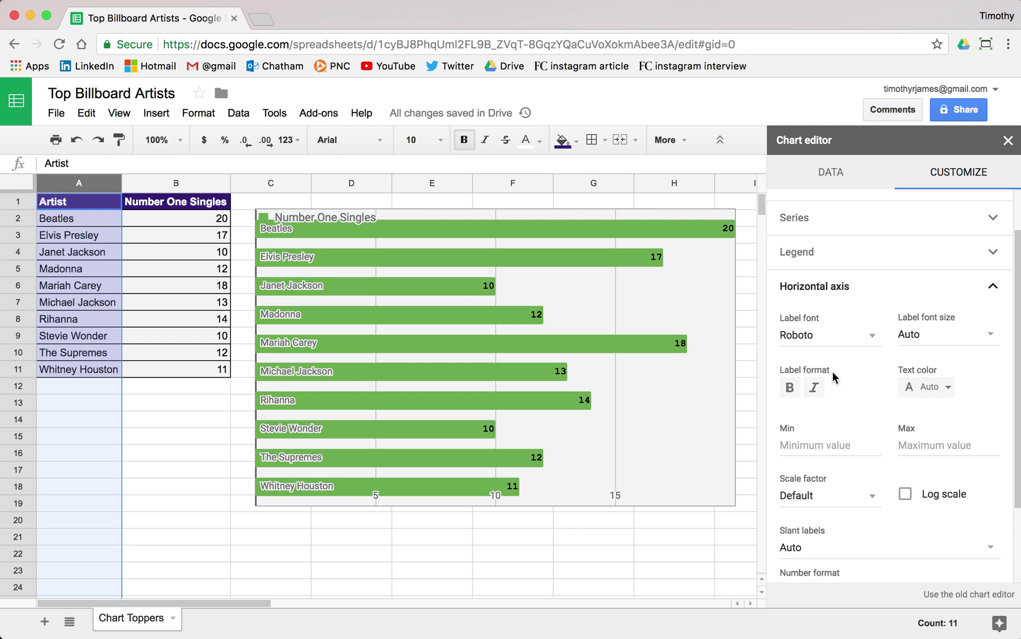
scroll(885, 461, down, 4)
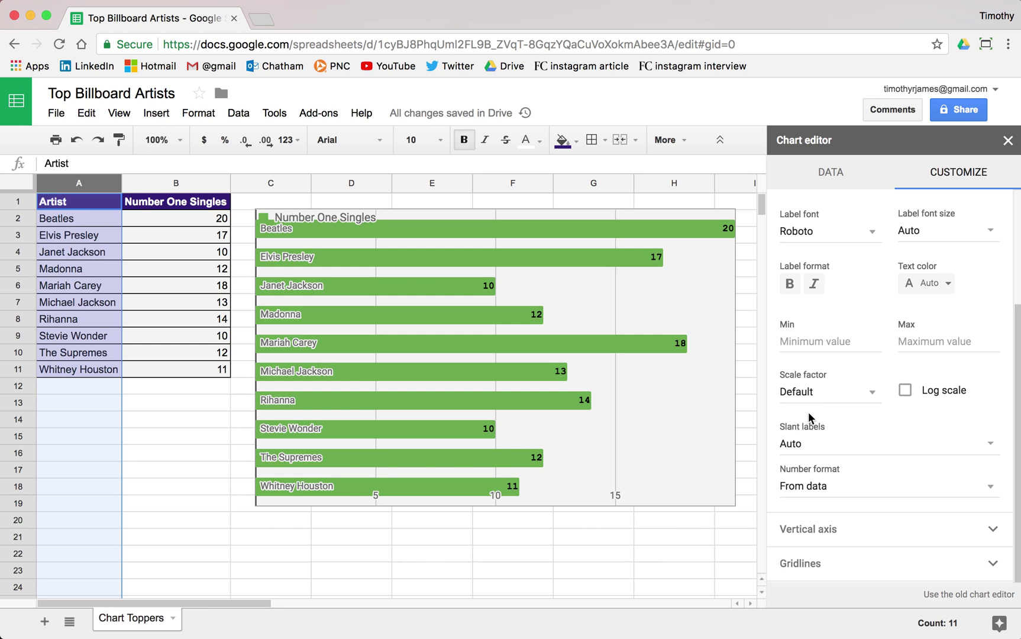
click(863, 393)
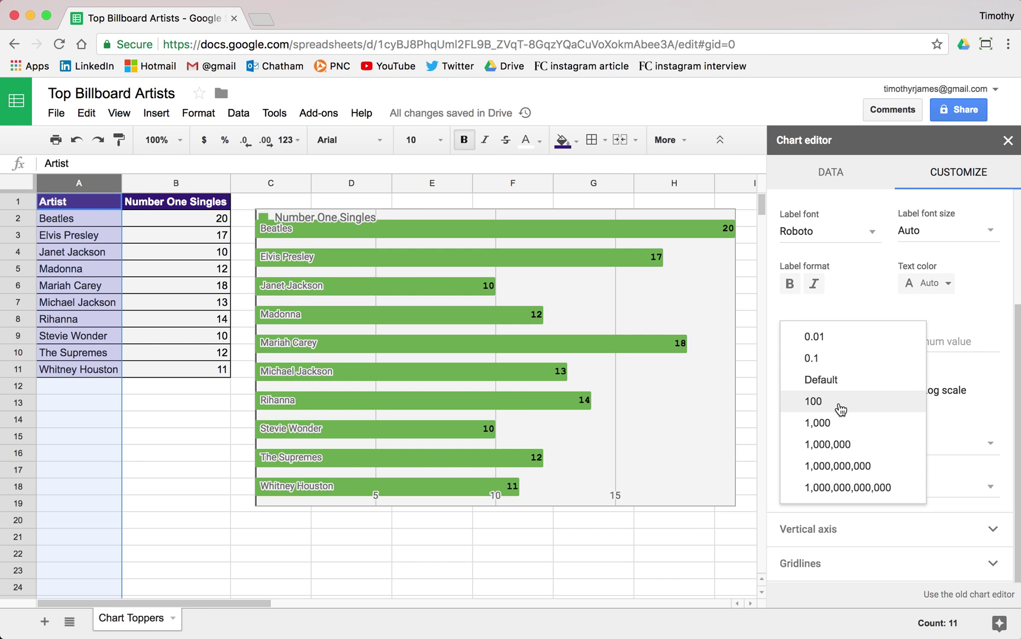
click(841, 410)
click(832, 393)
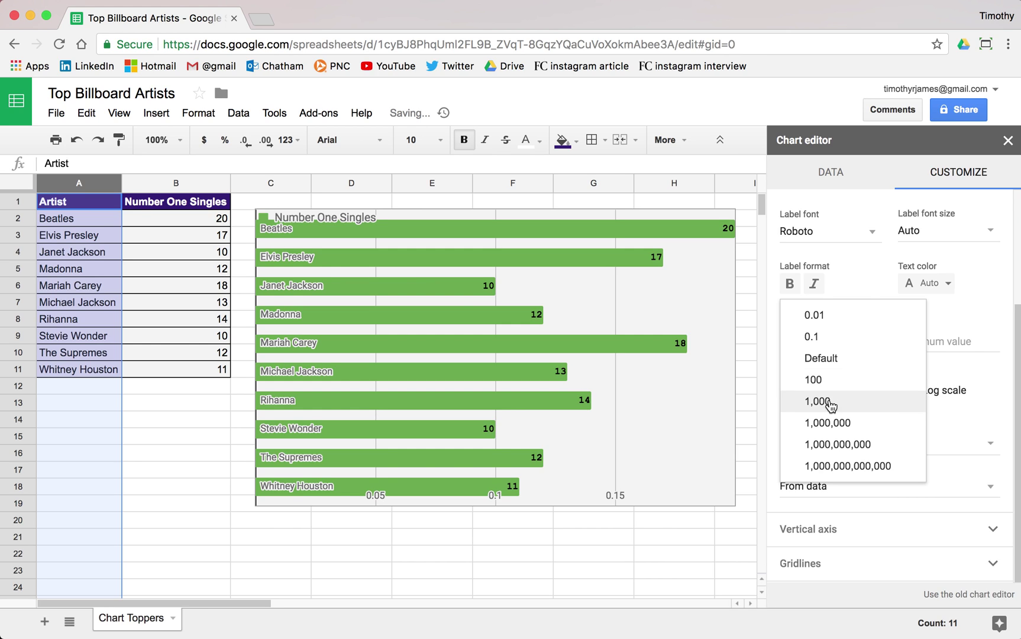
click(845, 359)
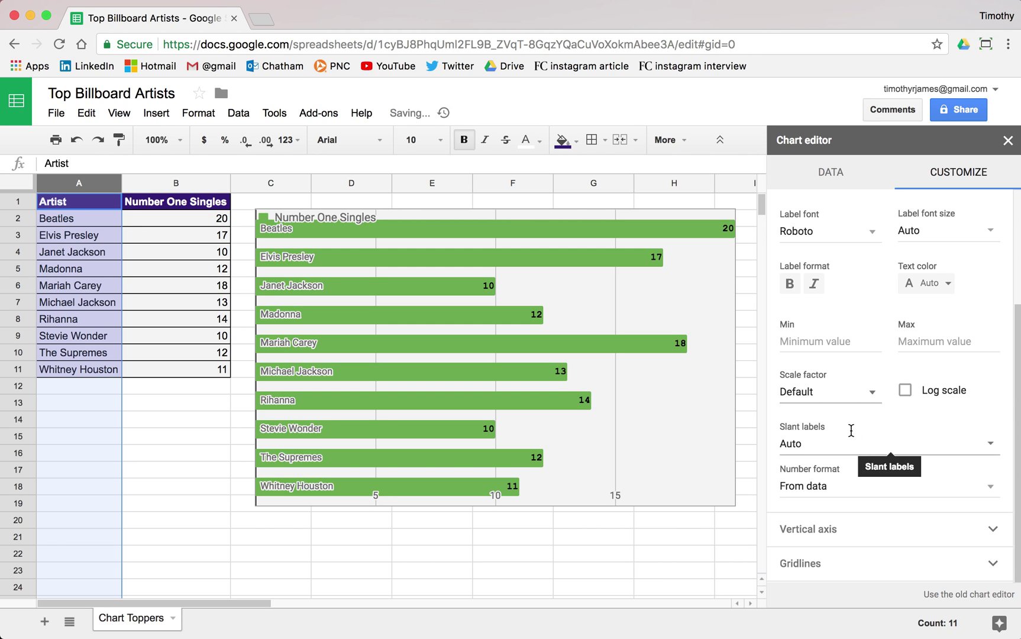
click(813, 337)
text(5)
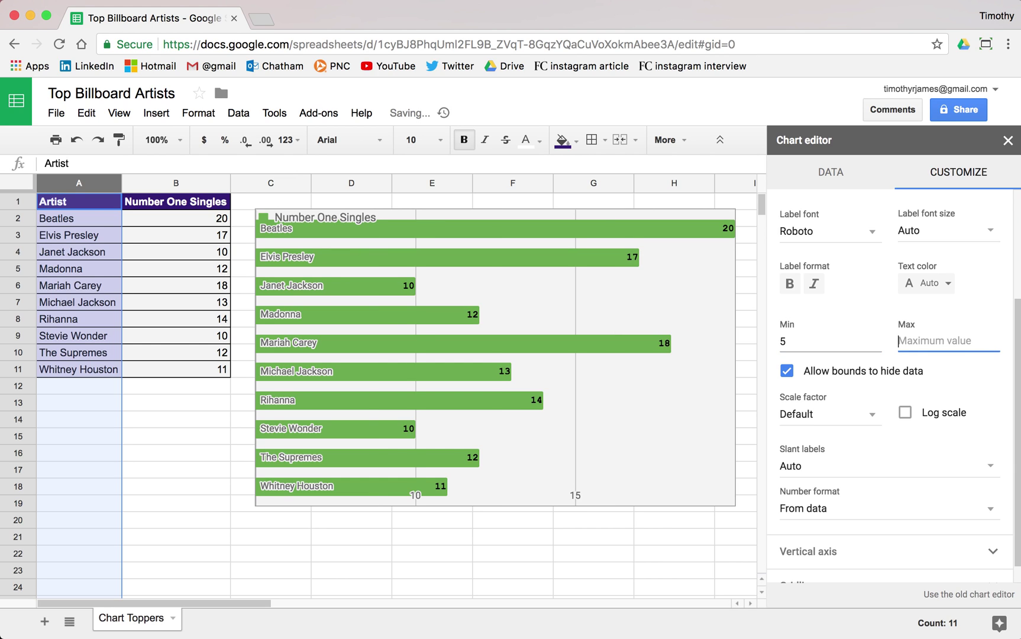
click(947, 346)
text(25)
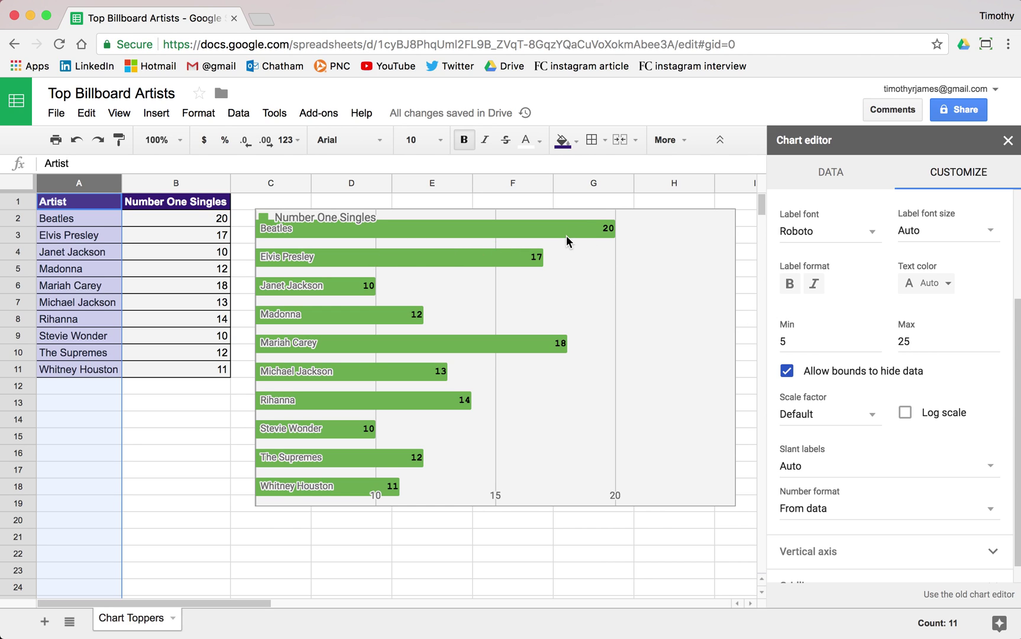
click(822, 339)
double_click(822, 339)
key(BackSpace)
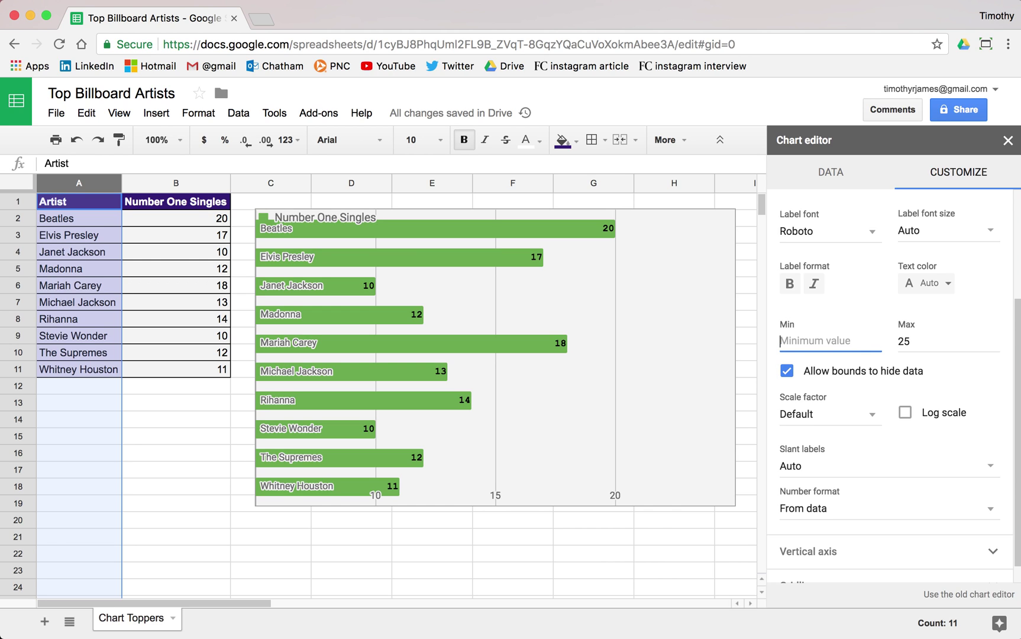
key(Tab)
key(BackSpace)
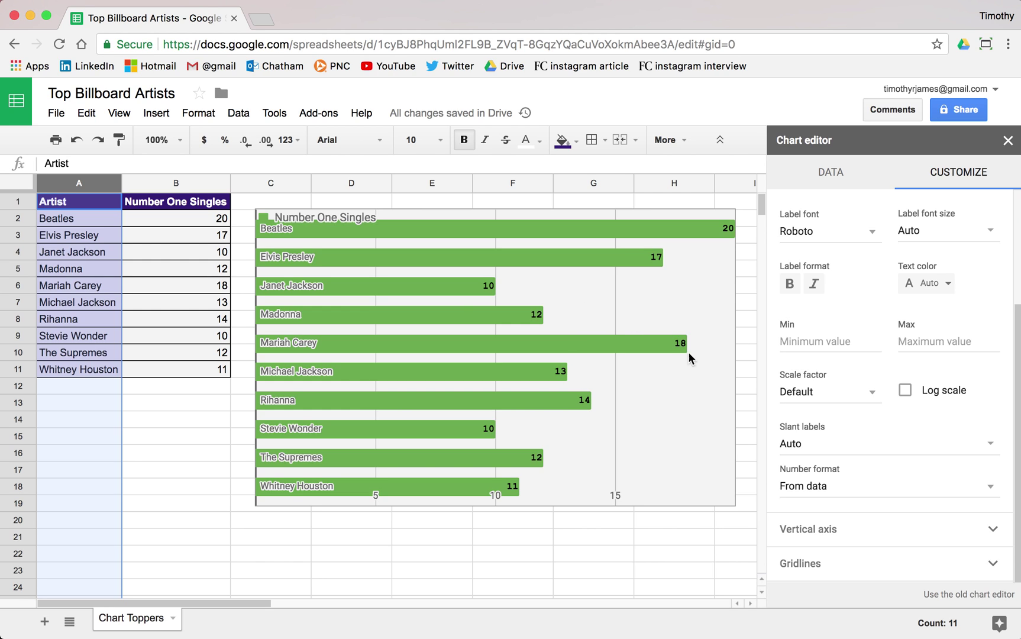
Set the major gridline count to 4
click(897, 531)
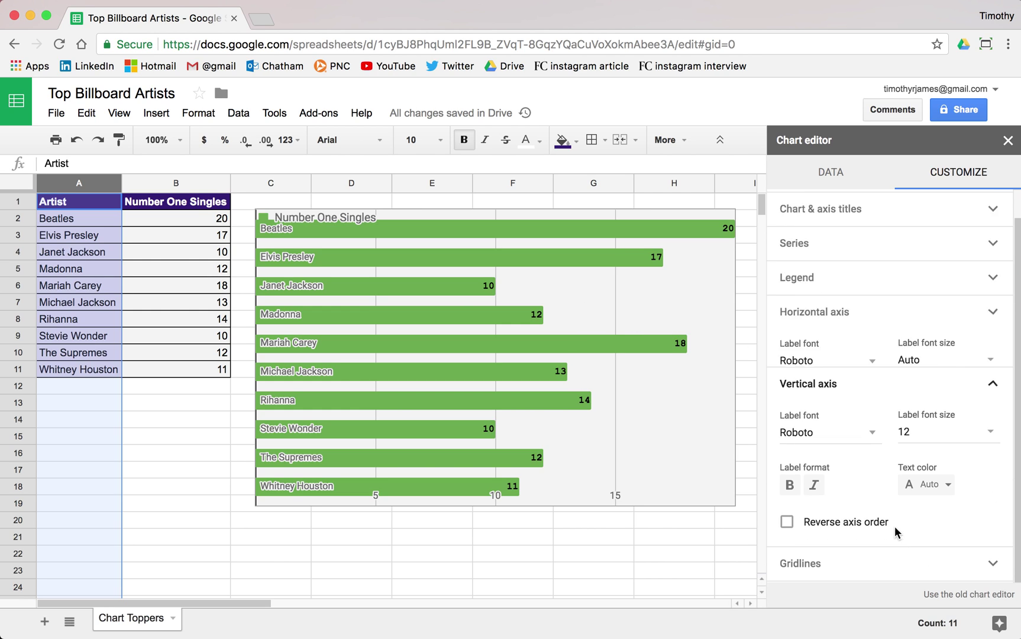
click(839, 571)
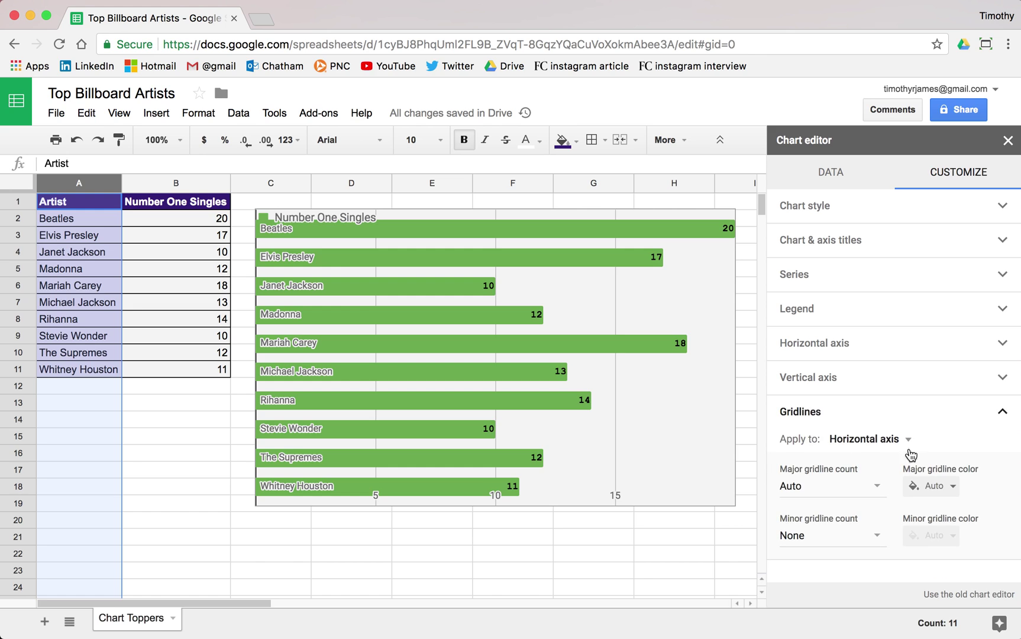
click(855, 489)
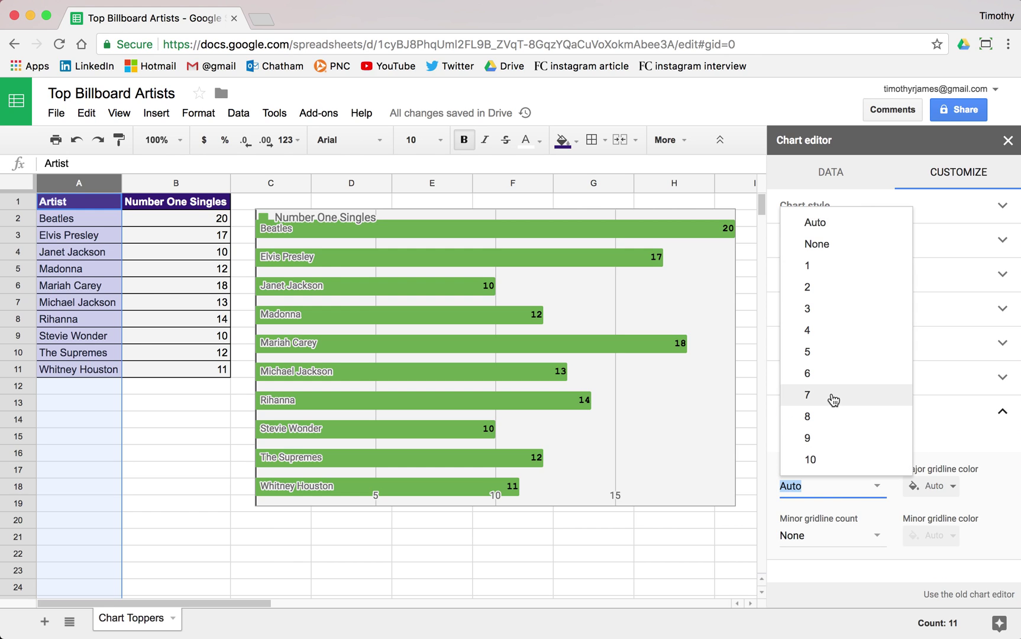
click(823, 330)
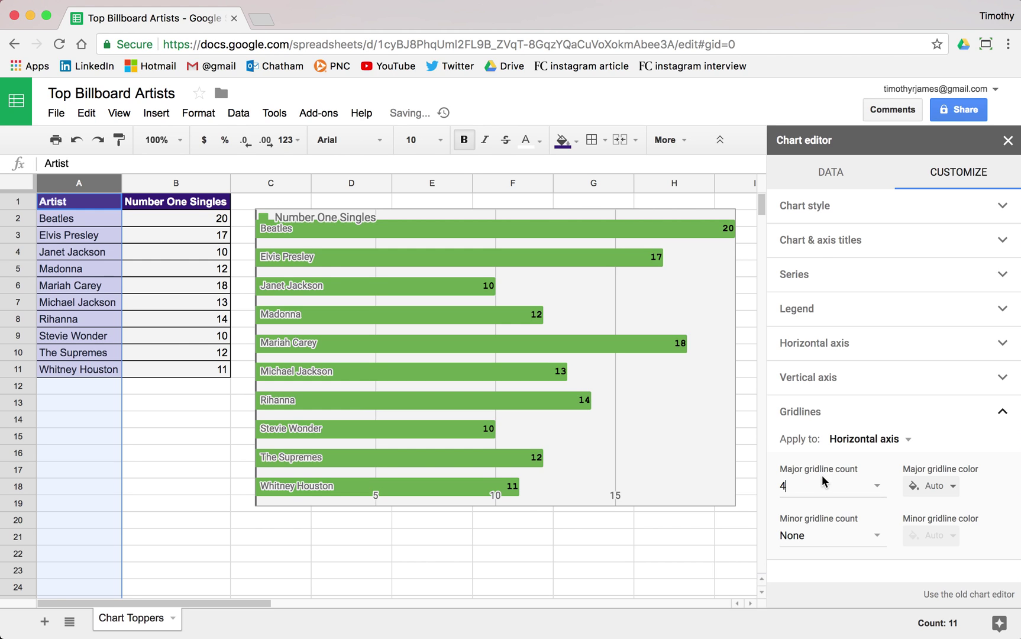
Set the minor gridline count to 4, after briefly trying 2 and 5
click(869, 536)
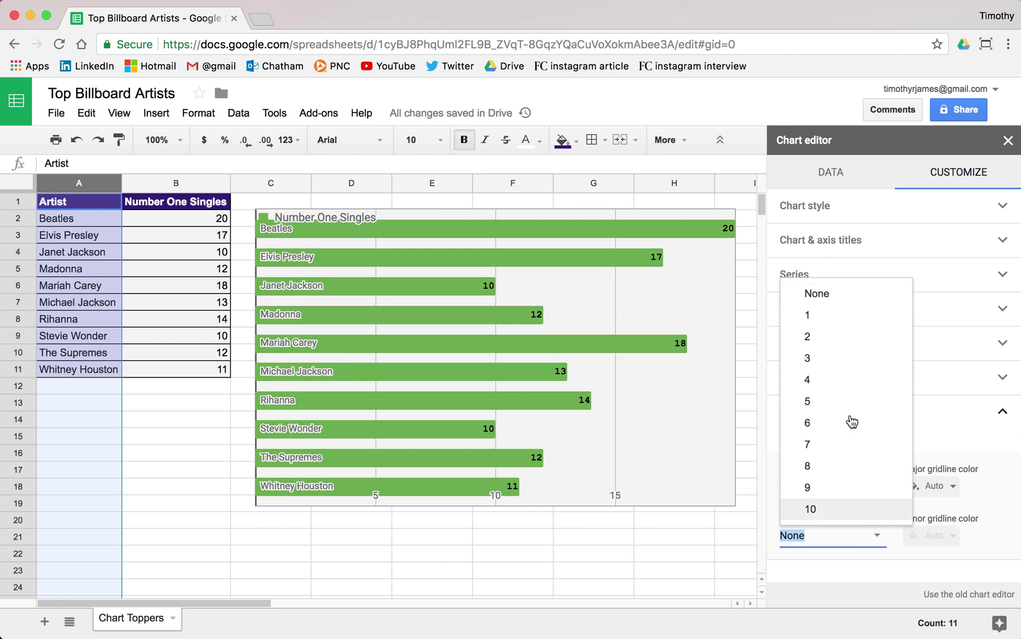
click(848, 341)
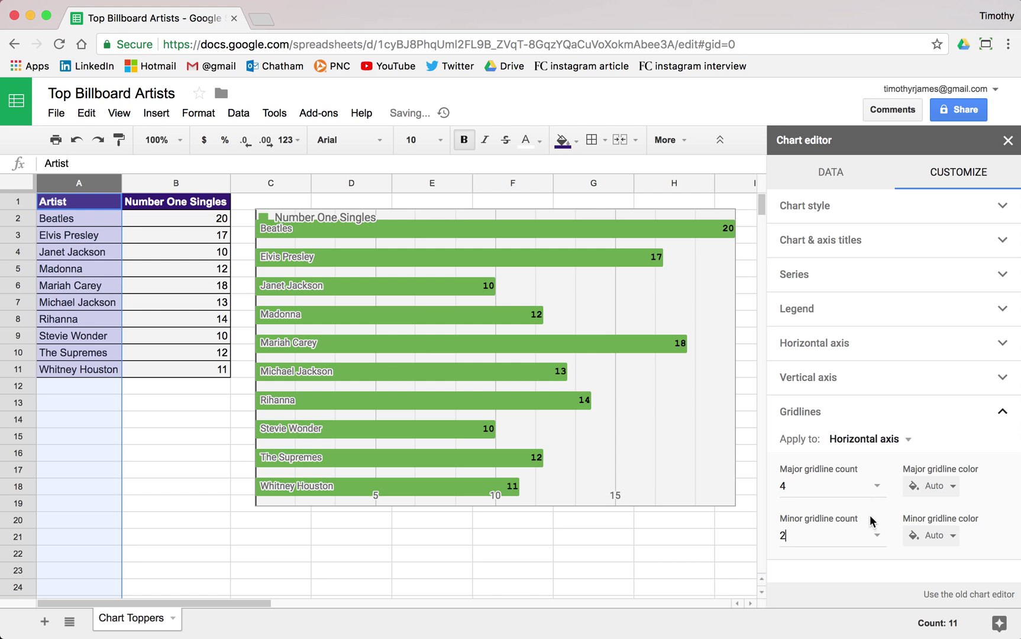
click(878, 536)
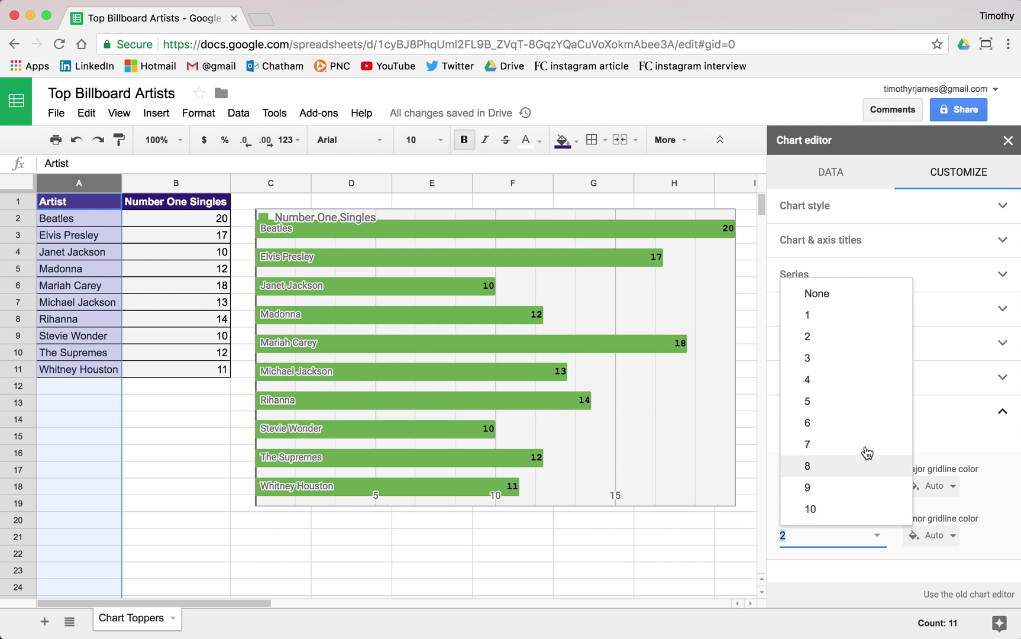
click(843, 402)
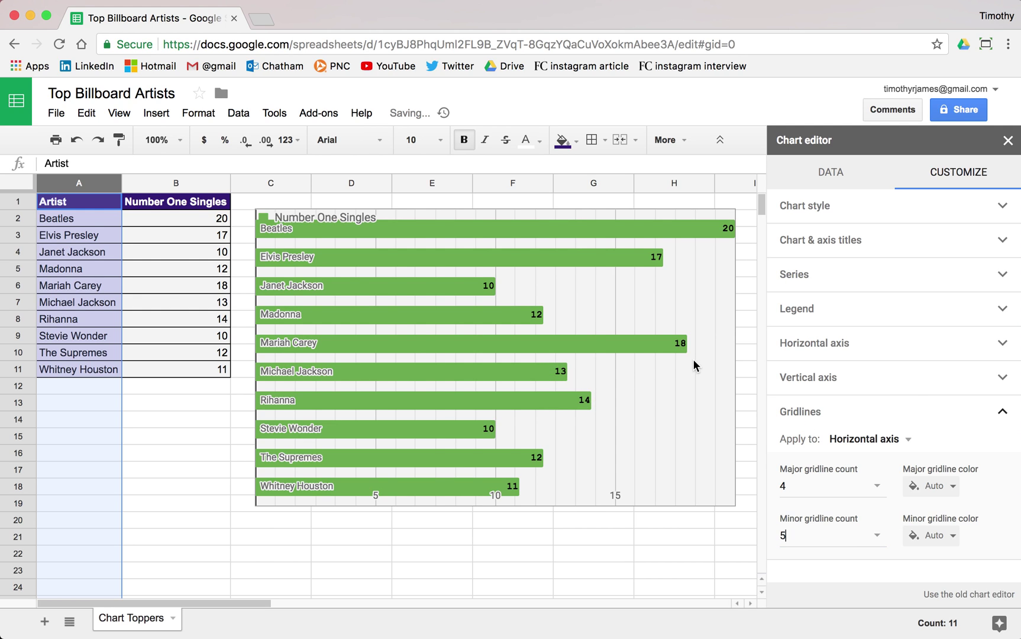
click(833, 534)
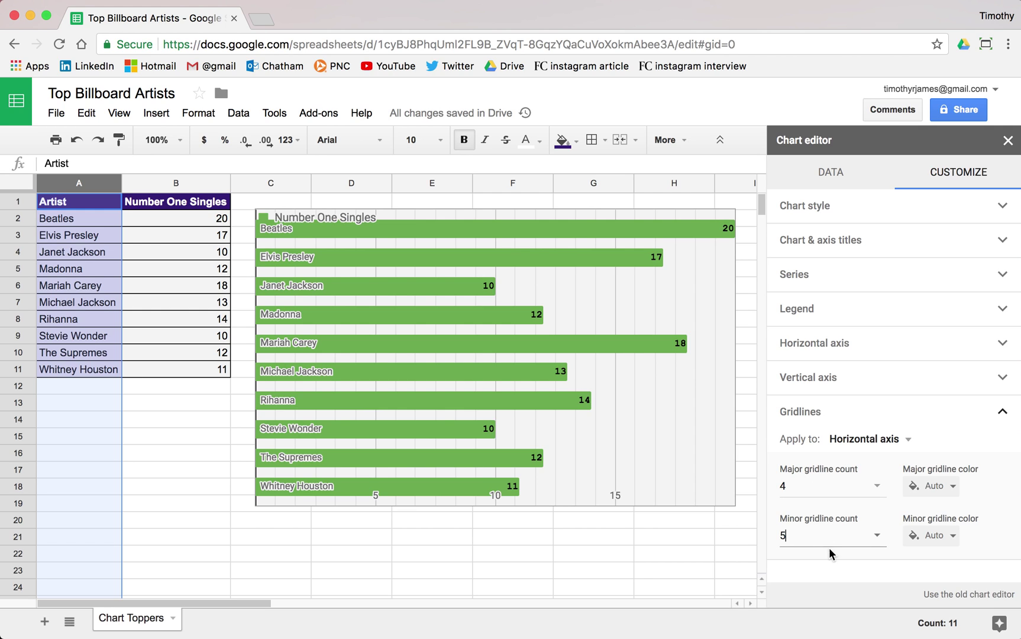
click(877, 536)
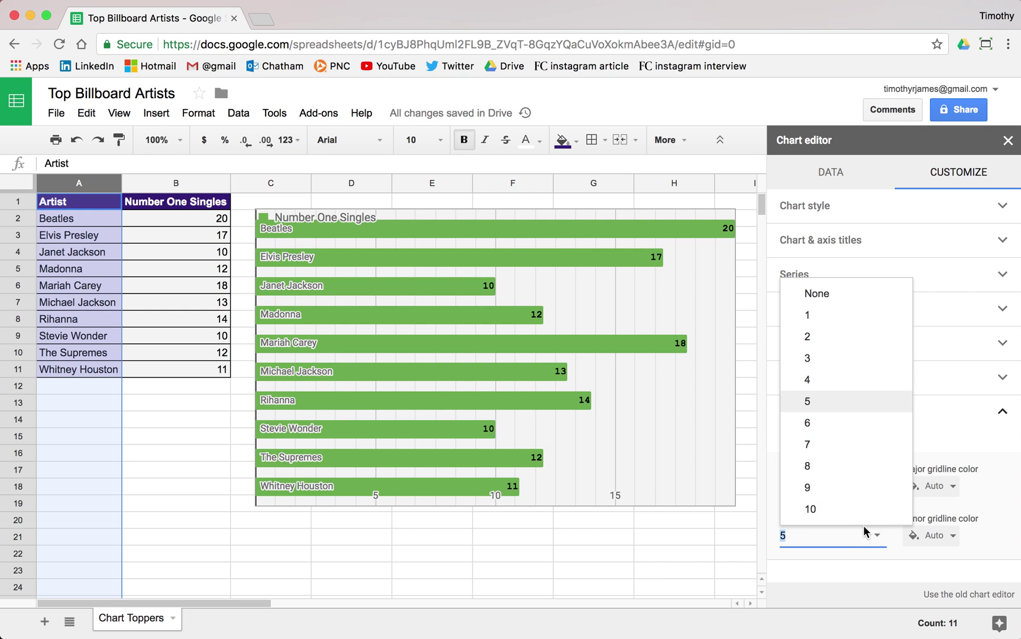
click(835, 384)
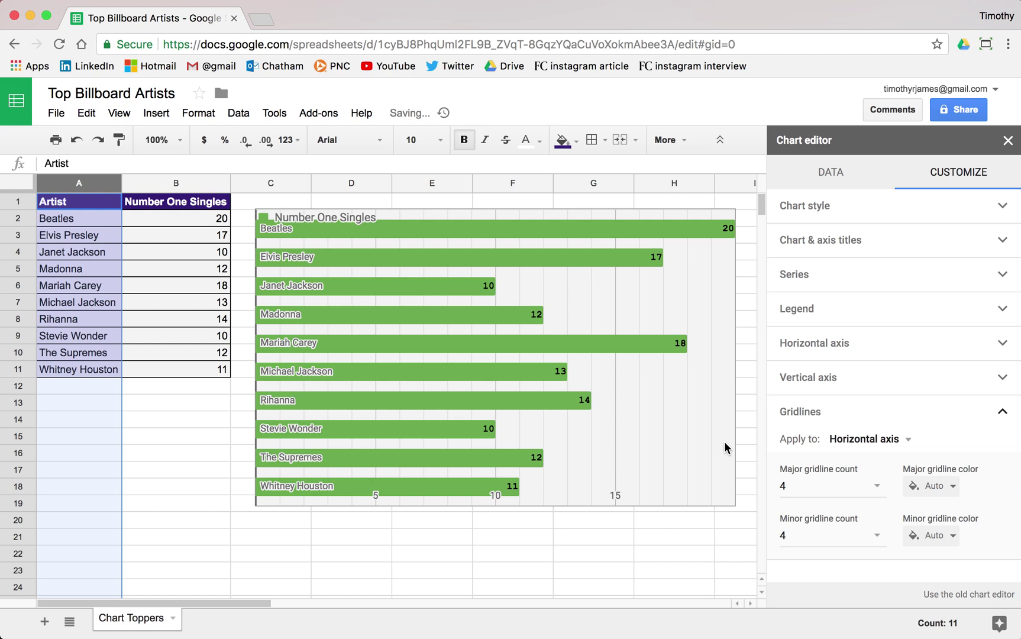
click(941, 488)
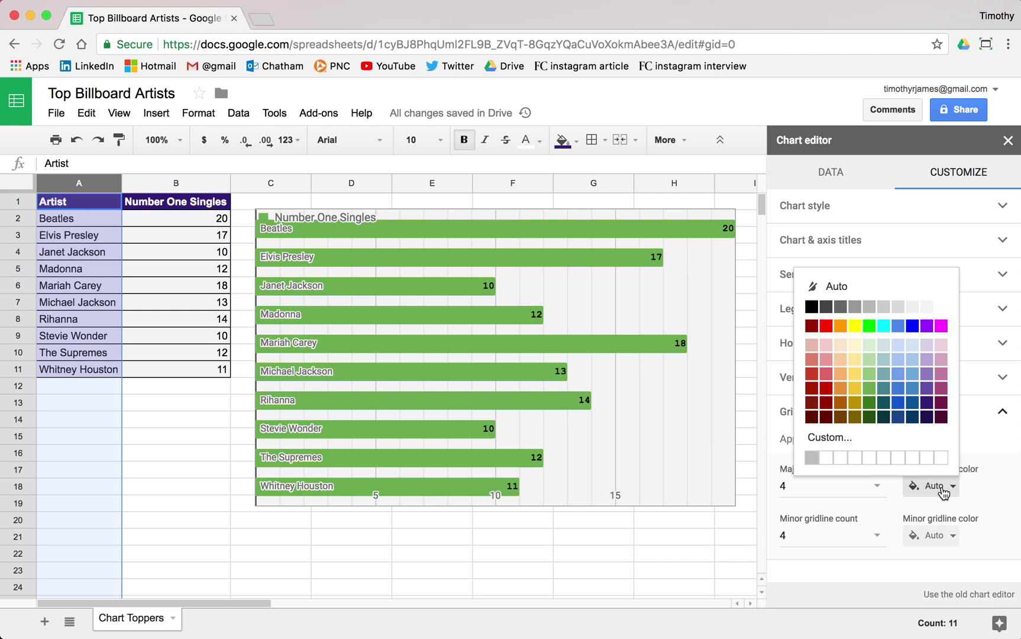
click(941, 326)
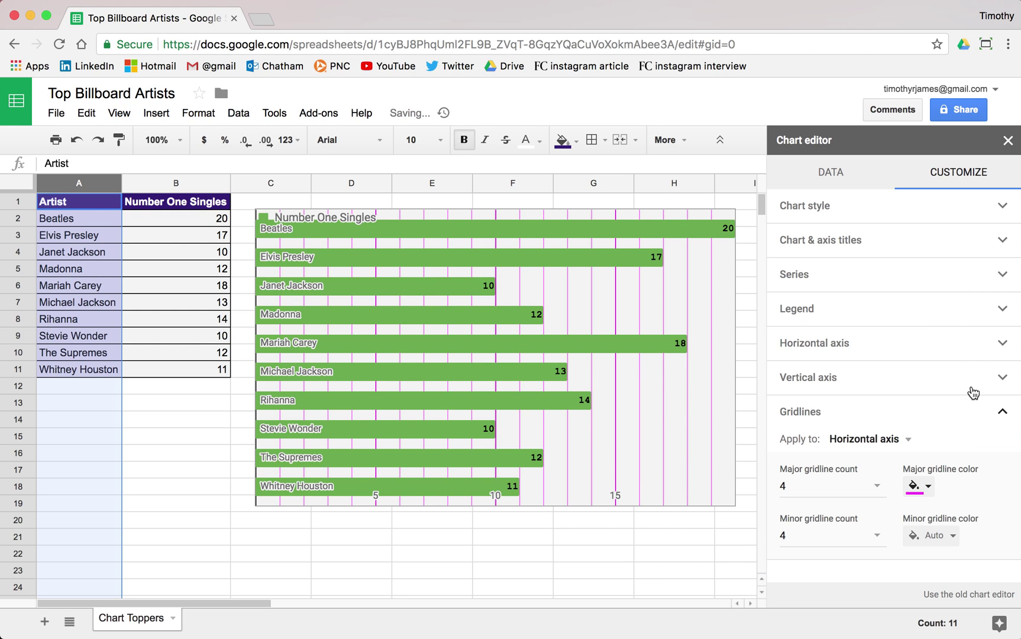
click(924, 488)
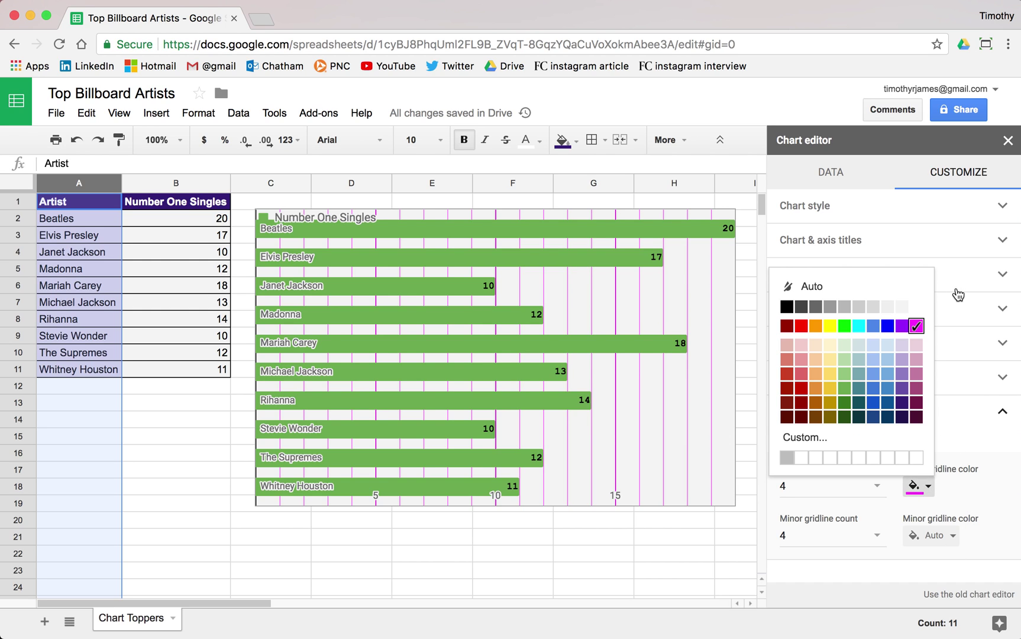
click(914, 306)
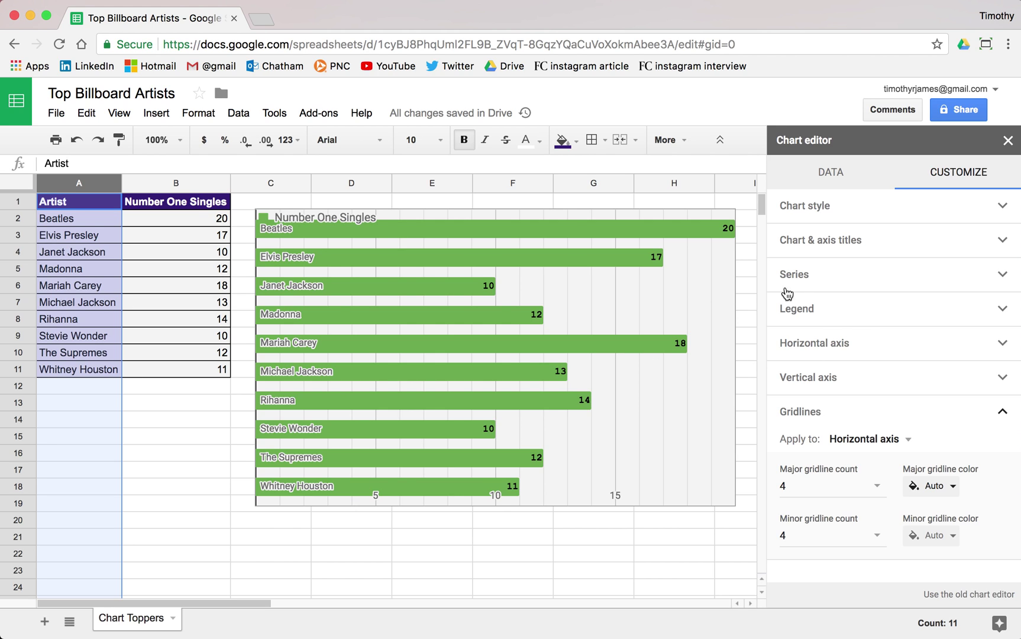
click(886, 183)
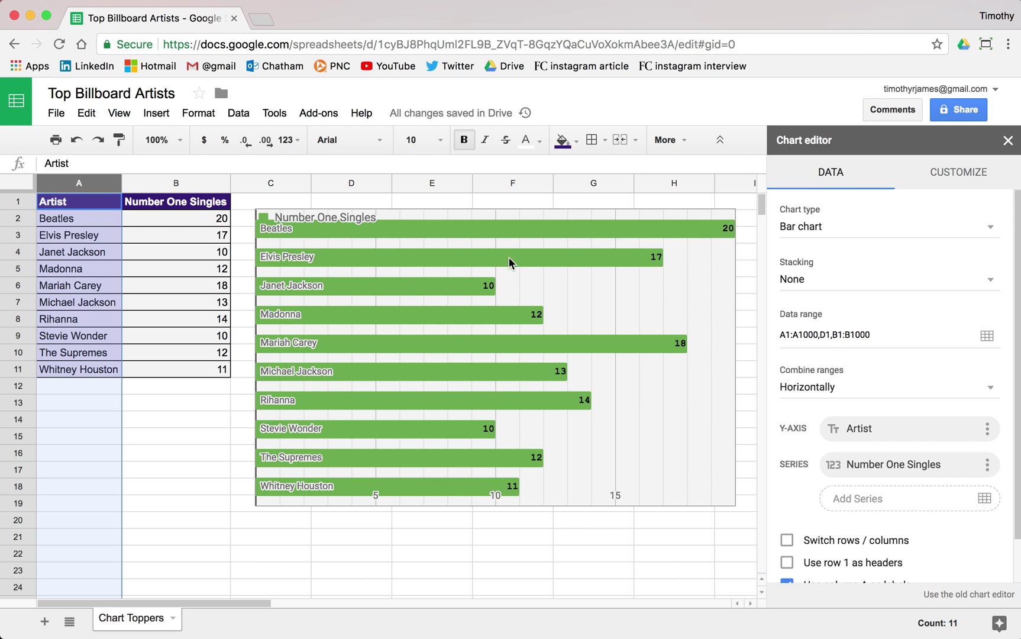